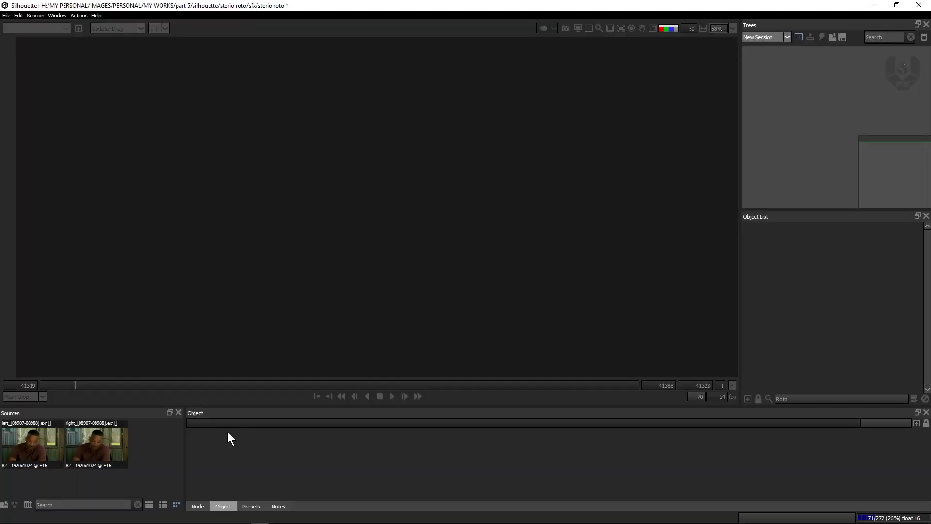
left_click(39, 441)
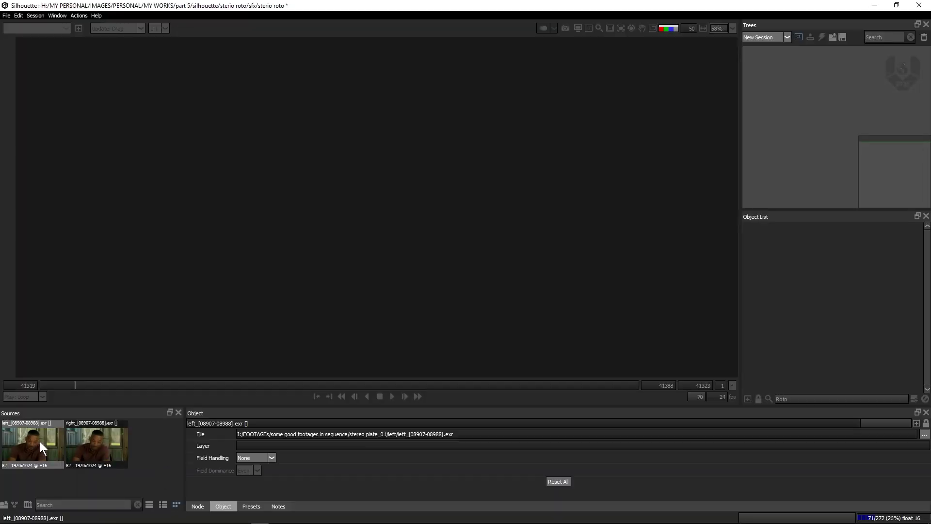
left_click(80, 438)
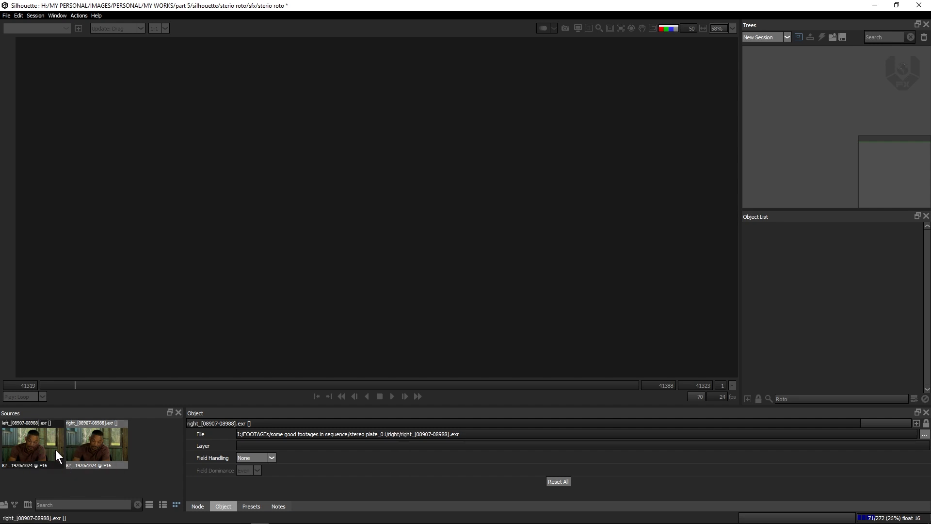
left_click(39, 451)
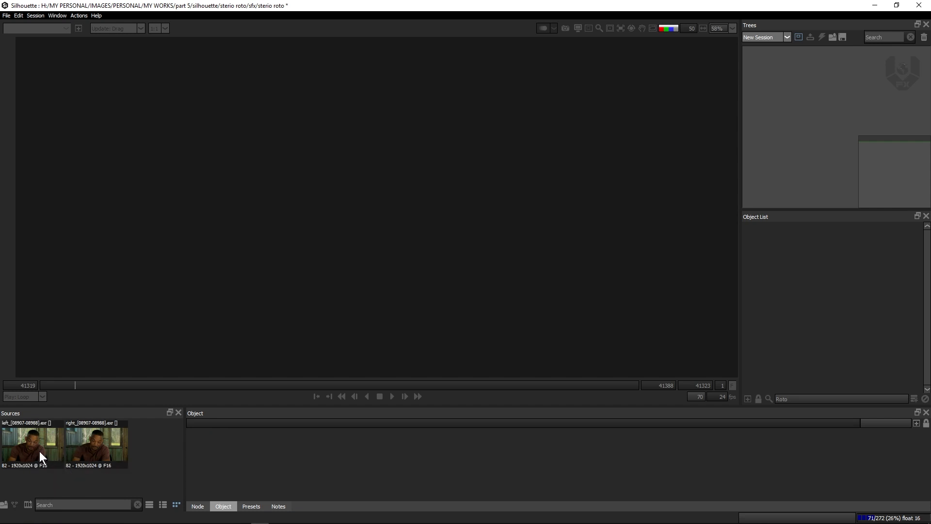
left_click(36, 16)
left_click(49, 24)
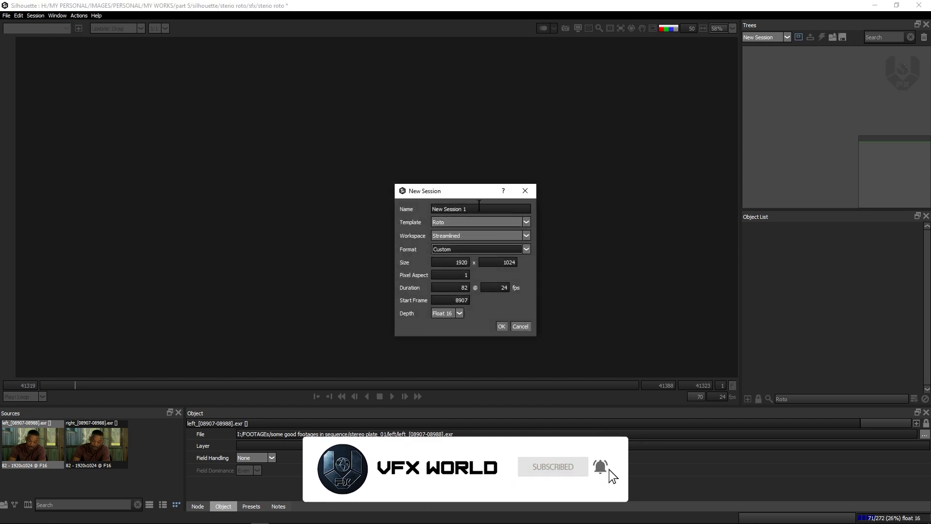
left_click_drag(478, 209, 423, 209)
type("stere")
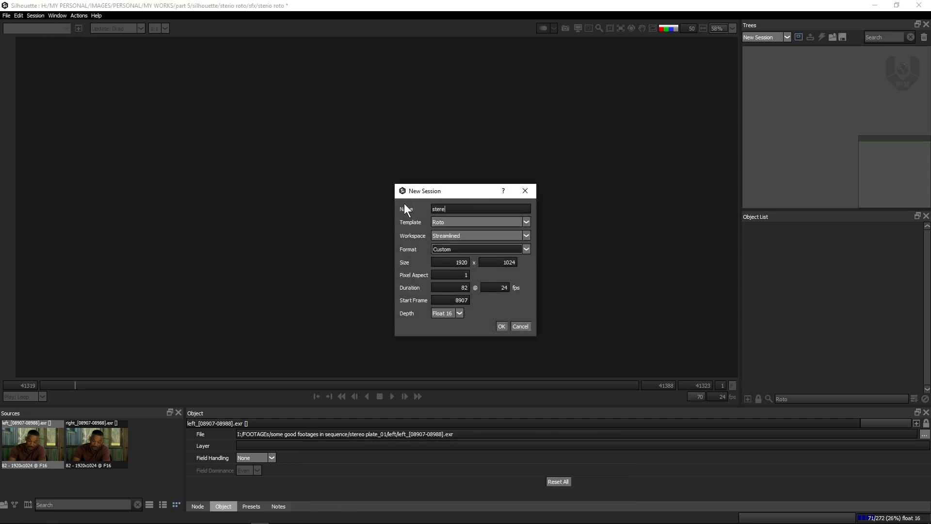
type("o")
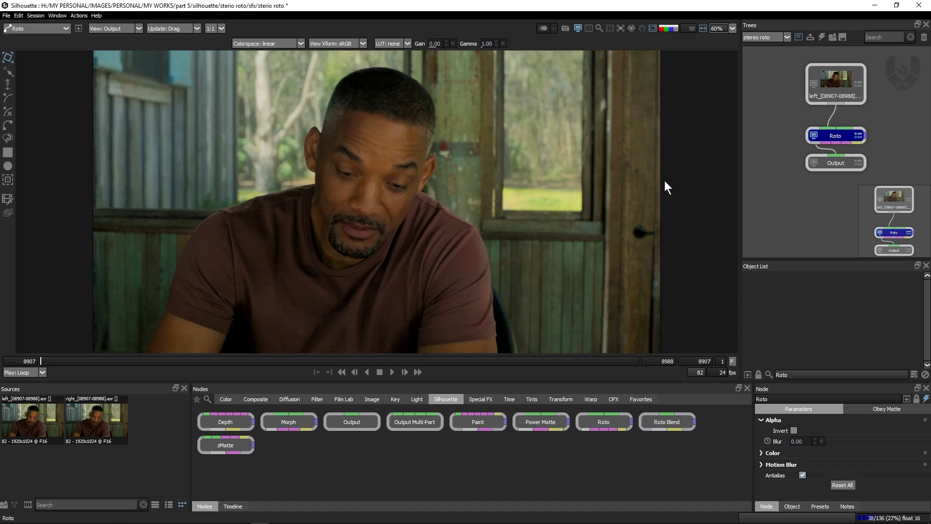
left_click(835, 81)
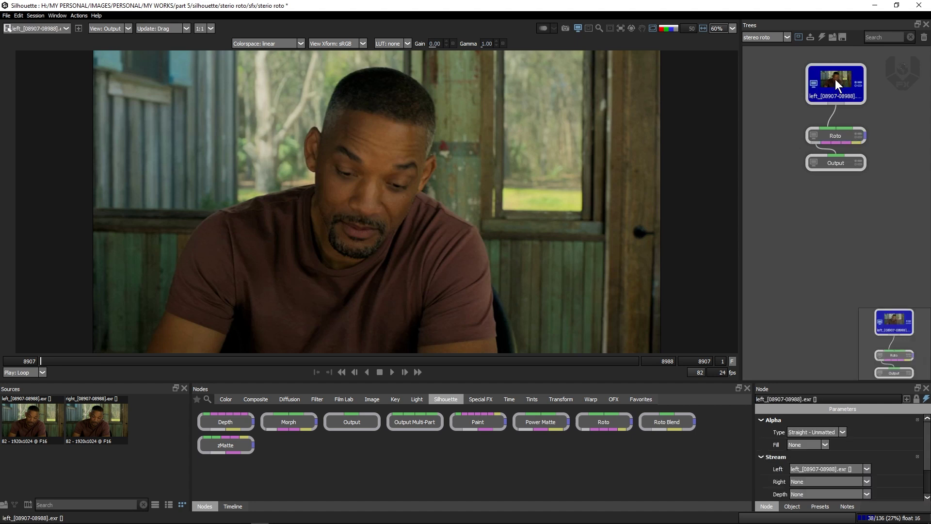
left_click(816, 482)
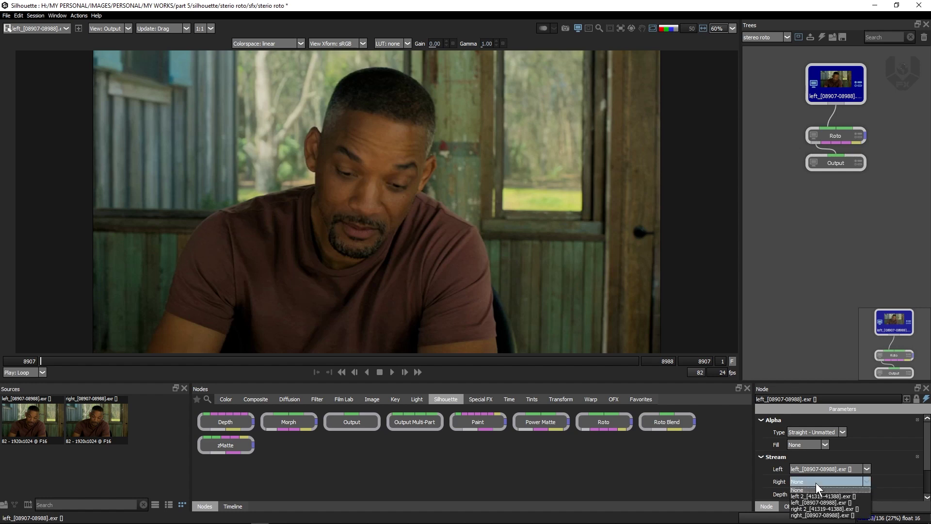
left_click(820, 514)
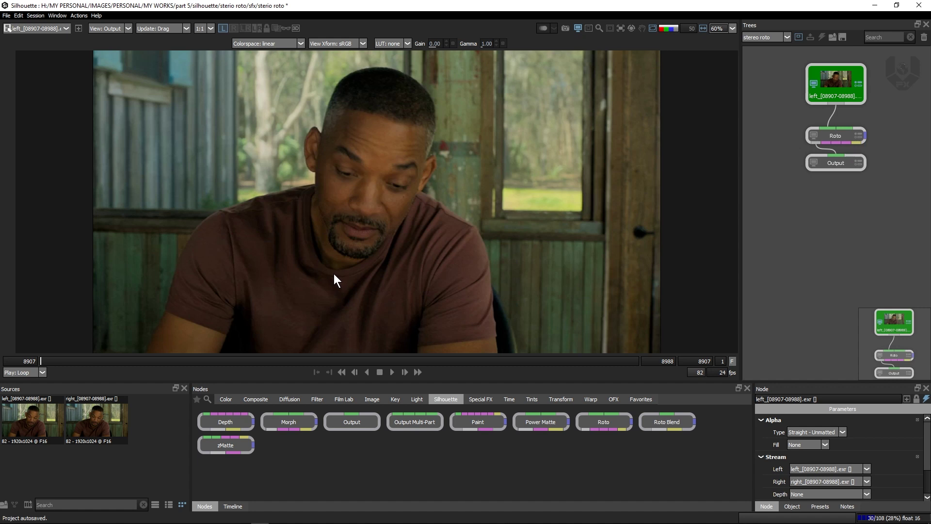
Step: Compare the left and right eye images by switching the viewer between them several times
key("2")
key("1")
key("2")
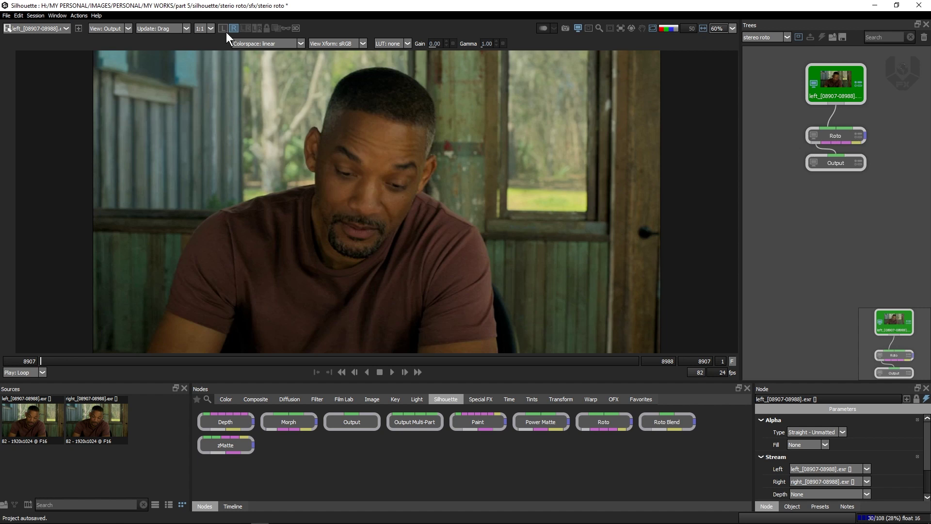
left_click(225, 29)
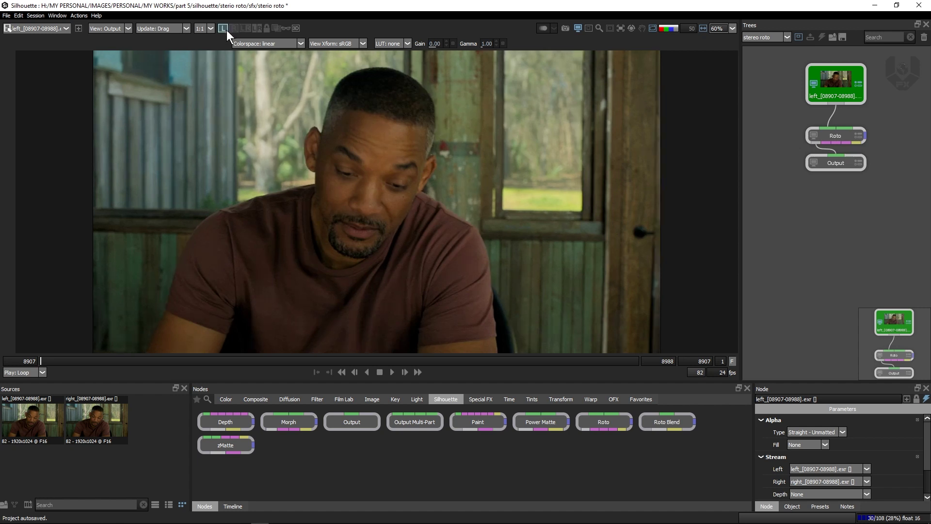
key("2")
key("1")
key("2")
key("1")
Step: Examine both eyes side by side and stacked vertically, and return to the left eye view fitted in the viewer
key("3")
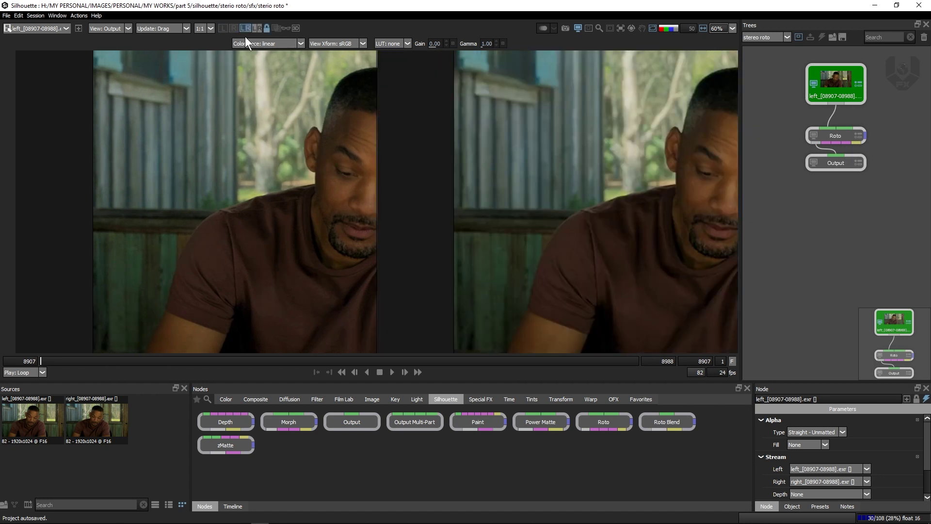
left_click_drag(456, 110, 362, 103)
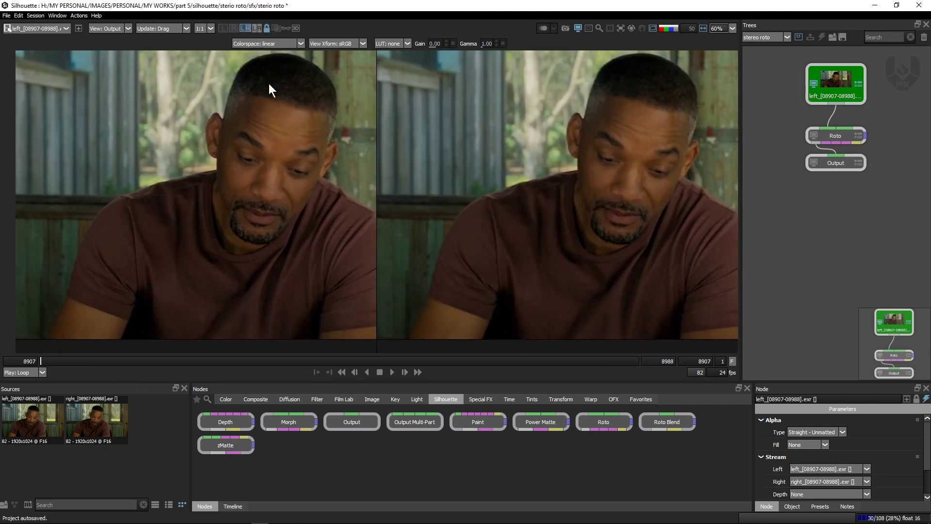
left_click(256, 30)
left_click_drag(411, 129, 358, 144)
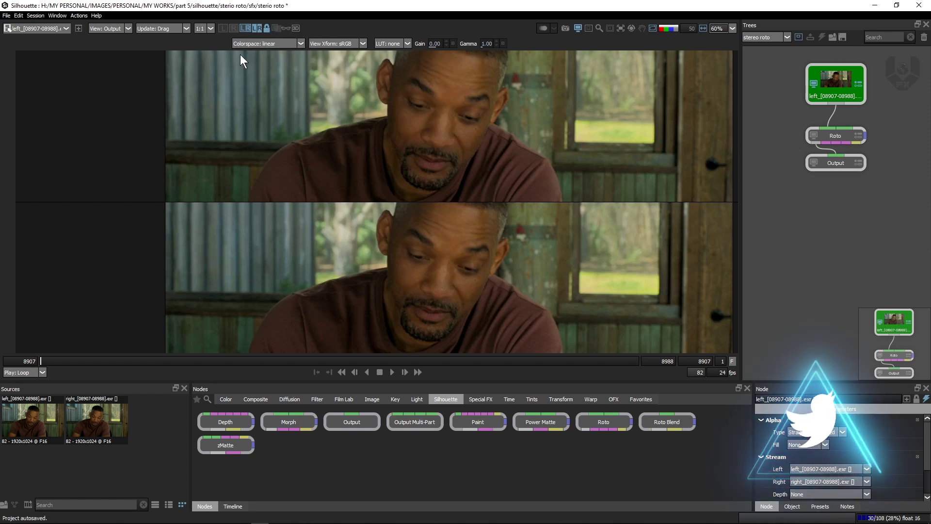
left_click(223, 28)
left_click_drag(321, 172, 243, 213)
key("f")
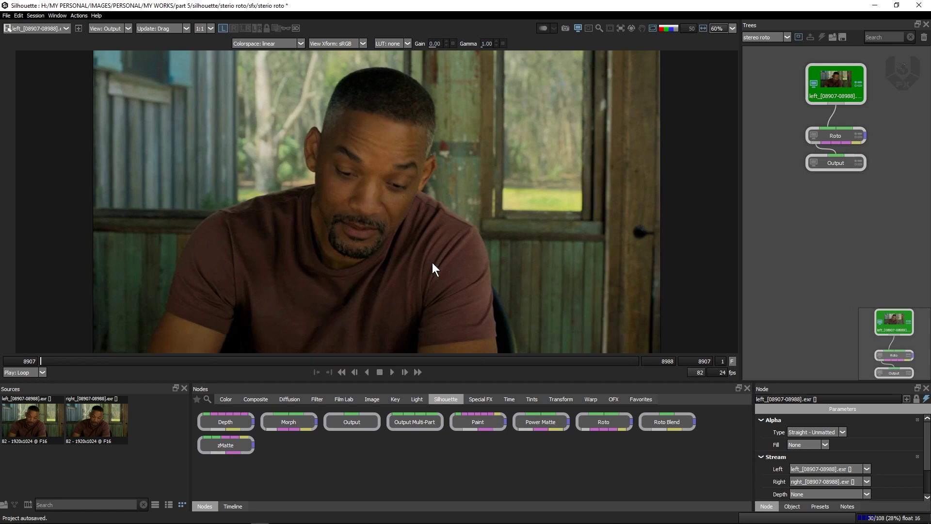
Step: Activate the Roto node, enlarge the object list area and draw a square shape over the wooden frame to the right of the window
left_click(837, 134)
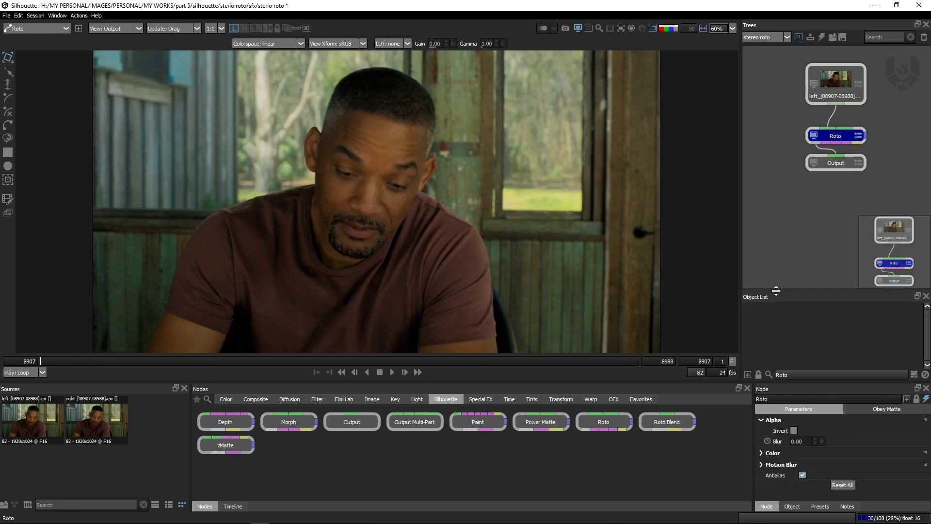
left_click_drag(777, 291, 793, 208)
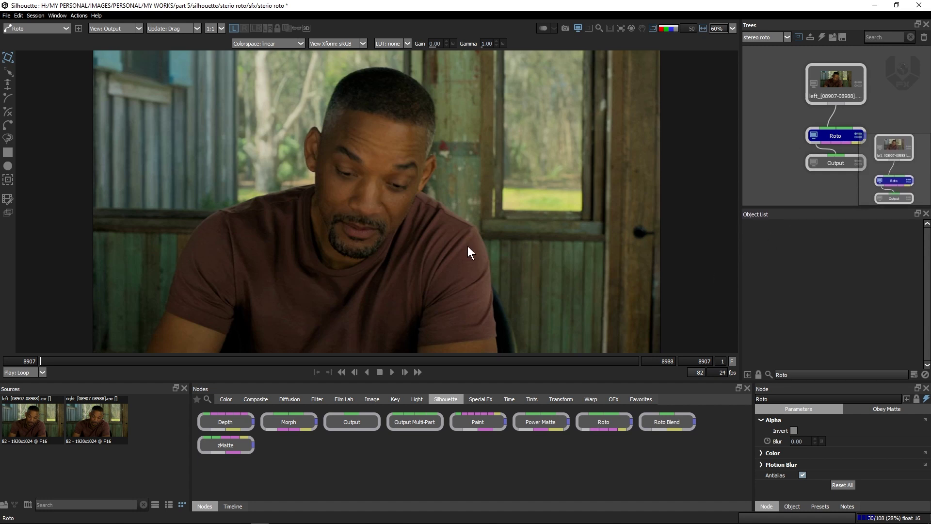
left_click_drag(494, 233, 383, 262)
scroll(494, 174, "up", 2)
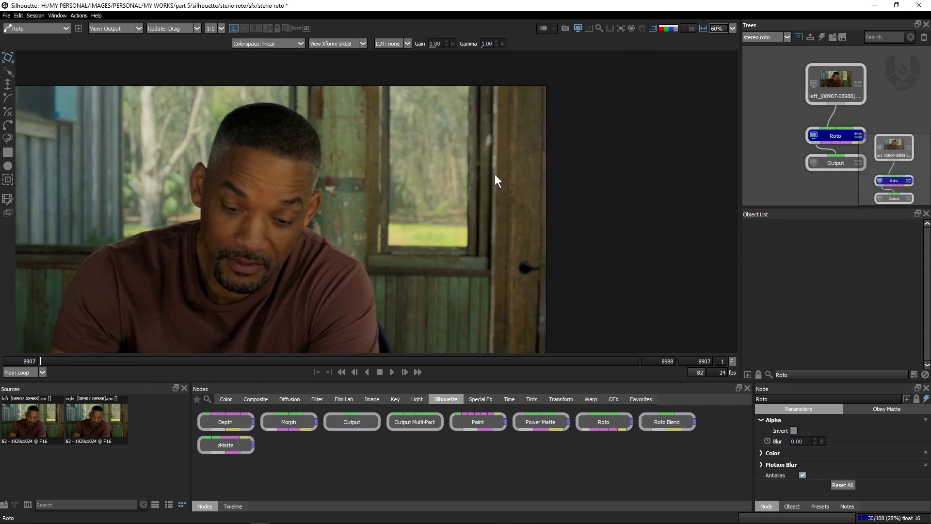
left_click_drag(472, 128, 453, 180)
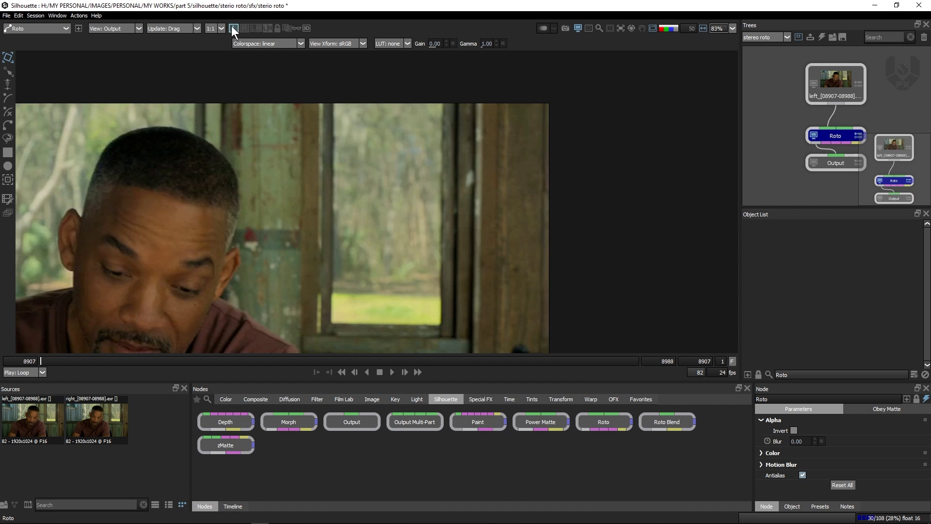
left_click_drag(450, 227, 452, 204)
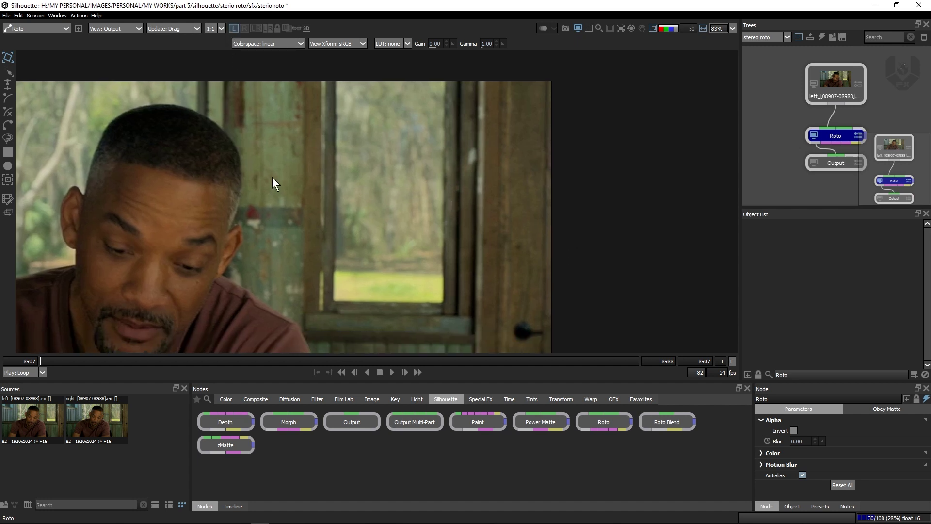
left_click(10, 152)
left_click_drag(533, 310, 533, 309)
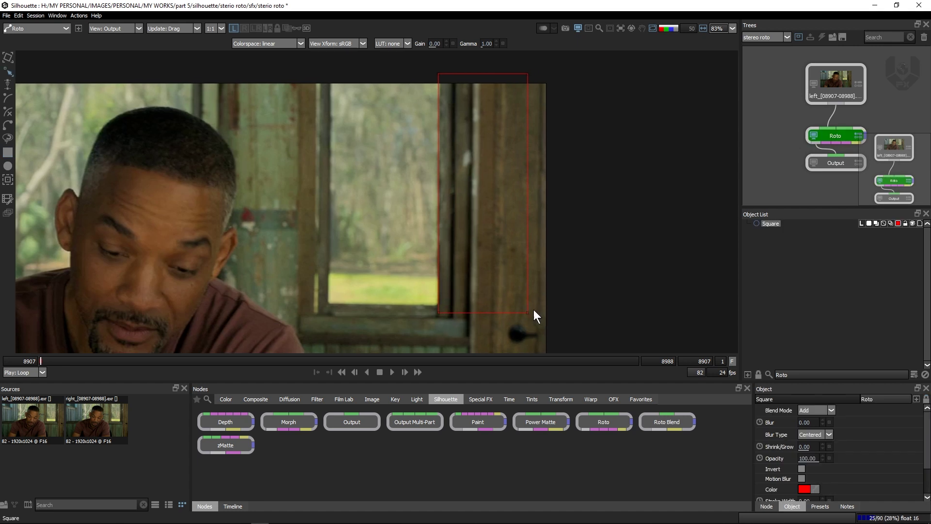
key("t")
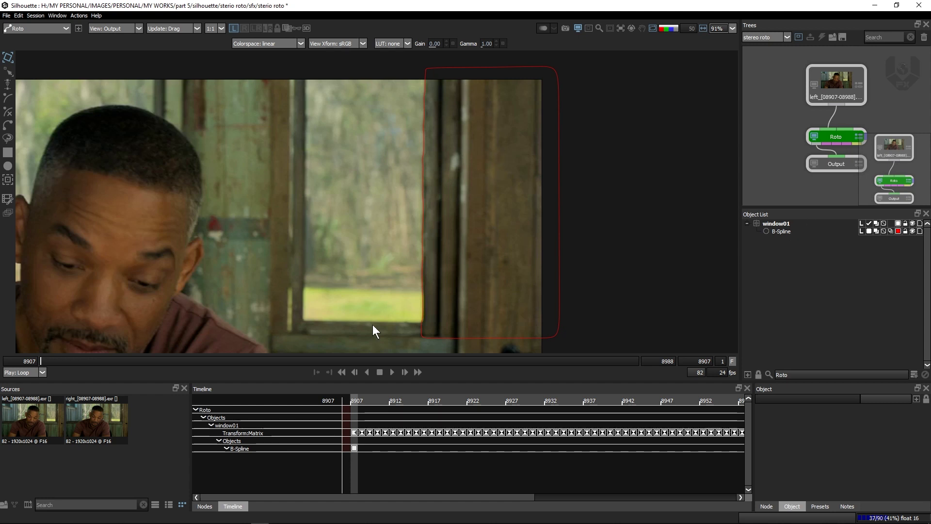
Step: Examine how closely the B-Spline in the window01 layer follows the edge of the window frame
scroll(481, 112, "up", 5)
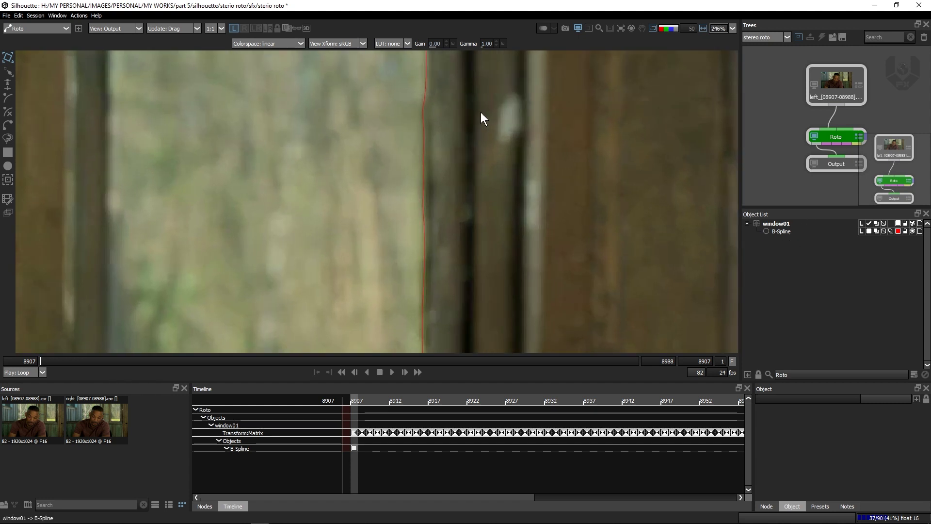
scroll(421, 142, "down", 2)
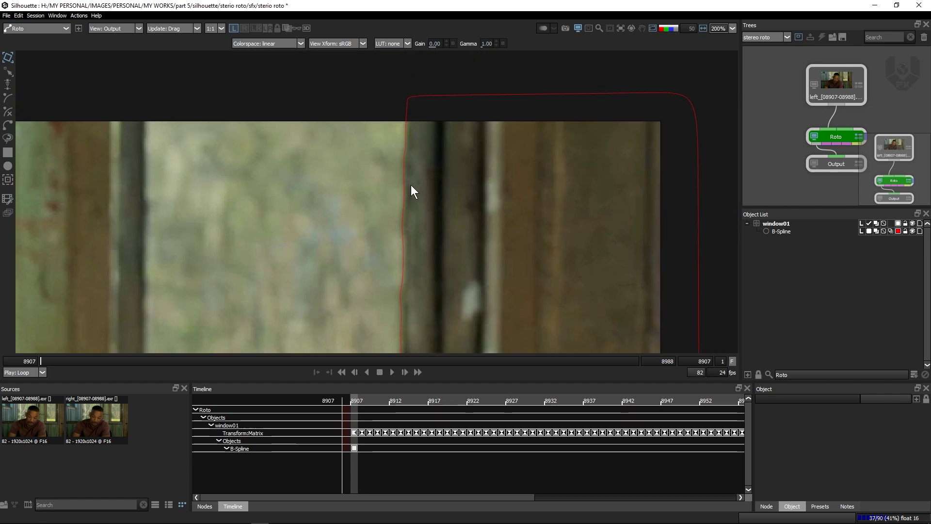
scroll(407, 179, "down", 2)
scroll(406, 234, "down", 3)
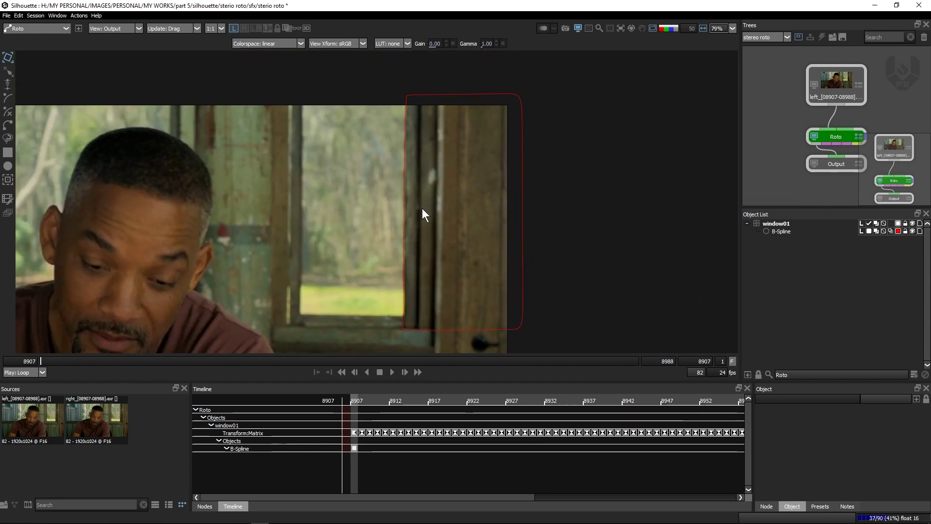
left_click_drag(422, 208, 424, 214)
left_click_drag(54, 359, 10, 378)
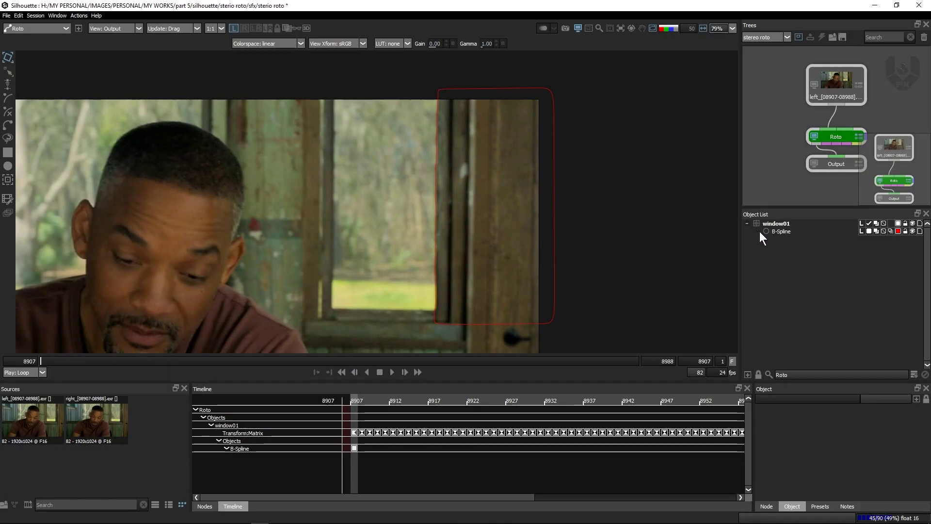
Step: Create a stereo duplicate of the window01 layer and lock the original left eye layer
left_click(782, 224)
right_click(782, 225)
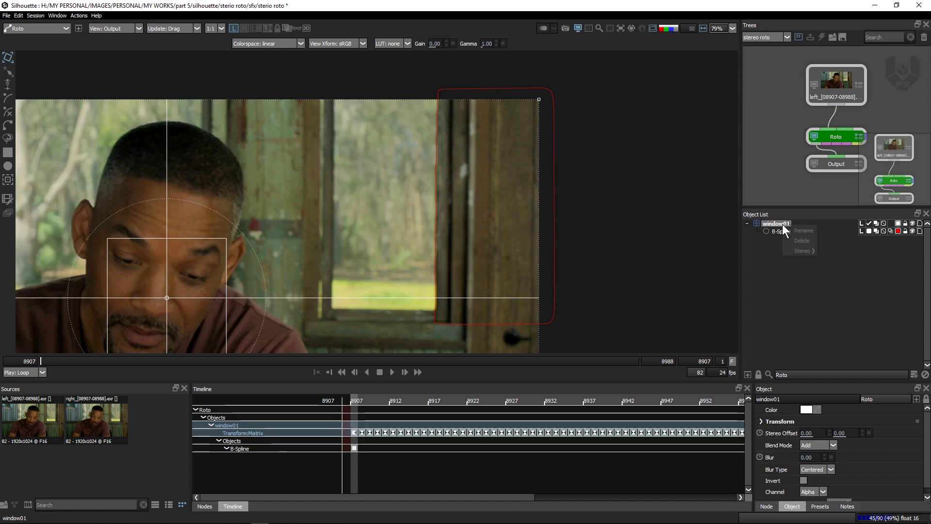
mouse_move(802, 251)
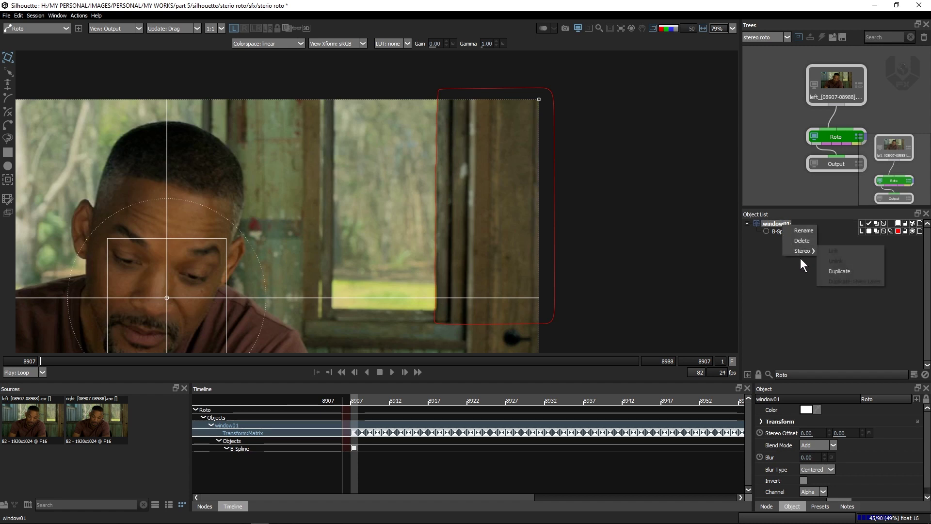
left_click(845, 270)
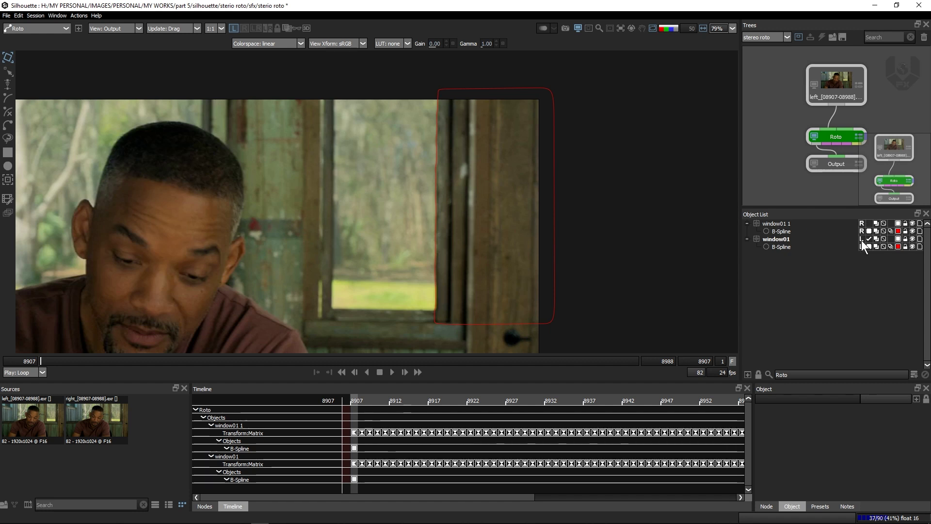
left_click(781, 240)
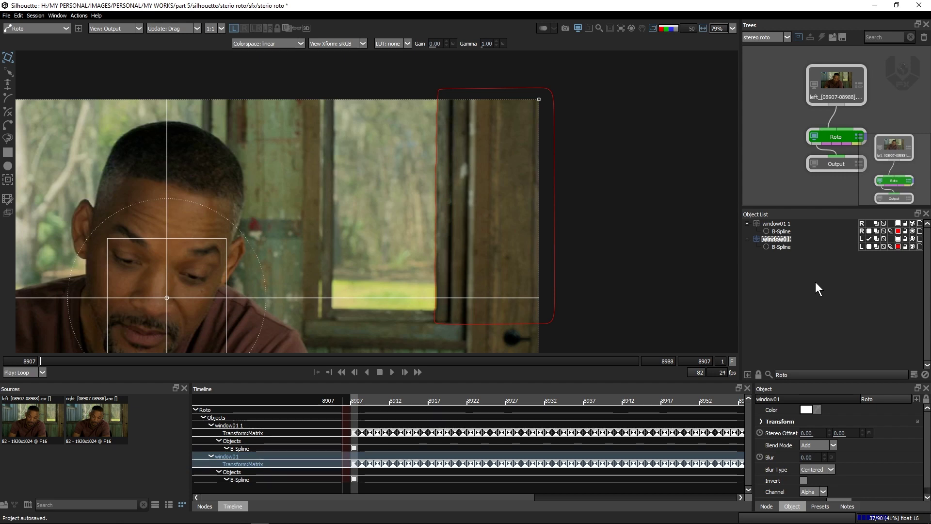
left_click(905, 240)
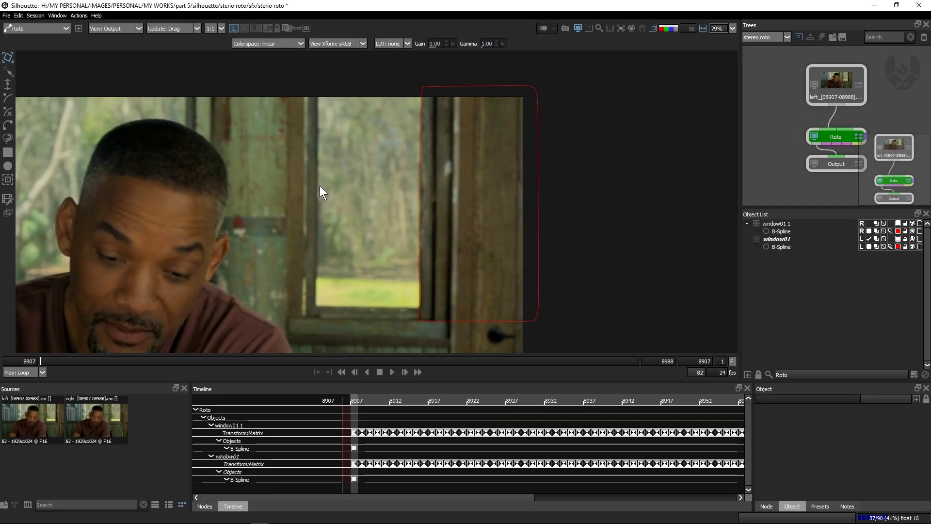
Step: Compare the window shape's fit against the frame edge in the right and left eye views, ending on the right eye
key("2")
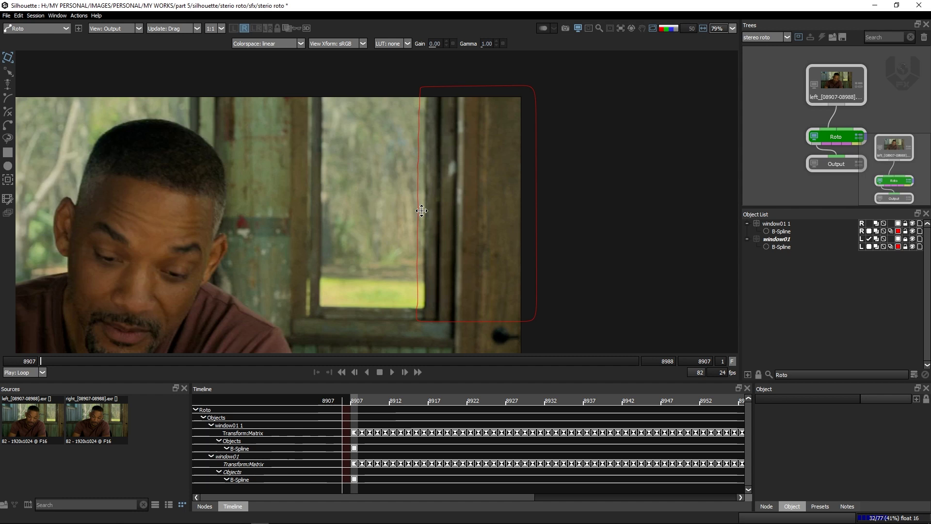
scroll(400, 199, "up", 2)
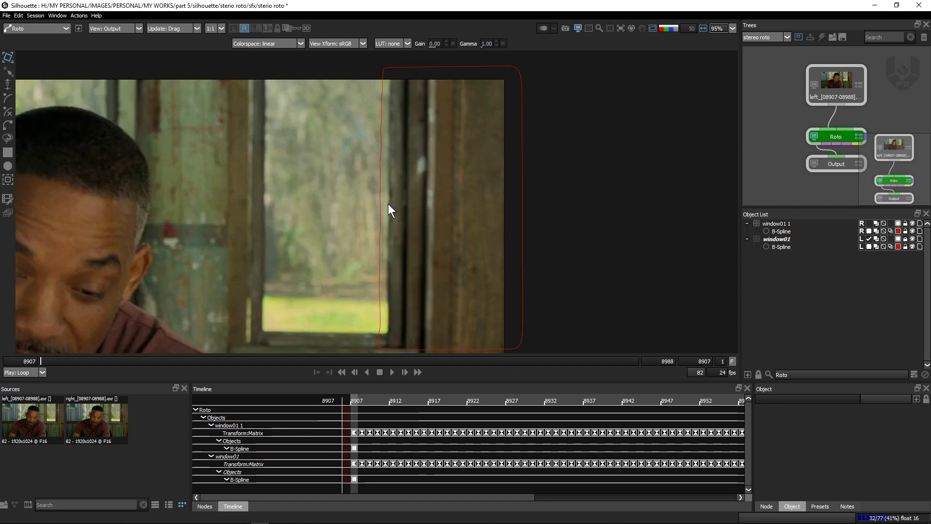
key("shift+1")
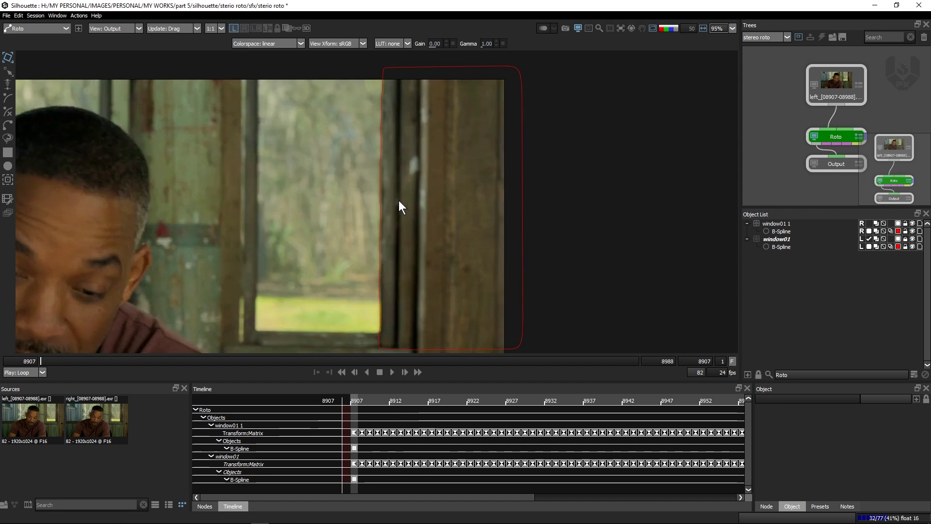
key("shift+2")
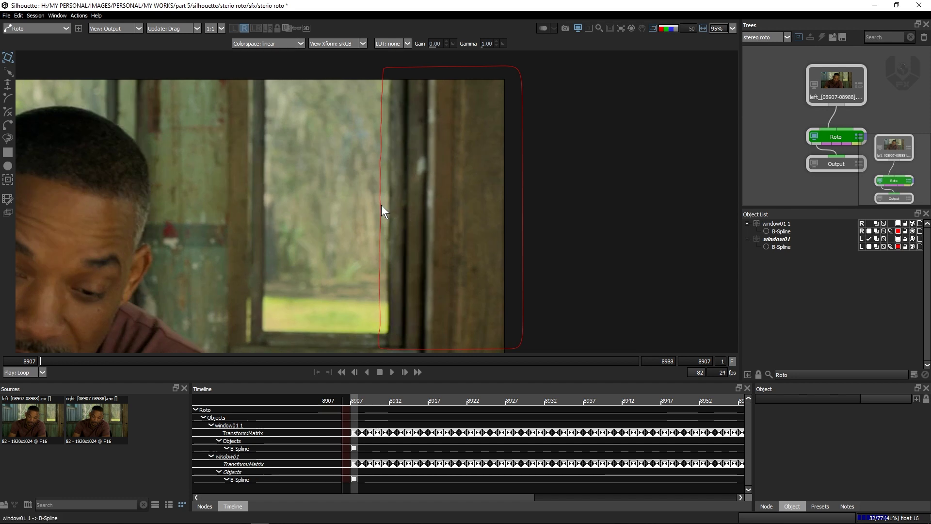
Step: Turn on Stereo Align in the right eye view to show the difference between the two eyes
left_click_drag(379, 209, 376, 210)
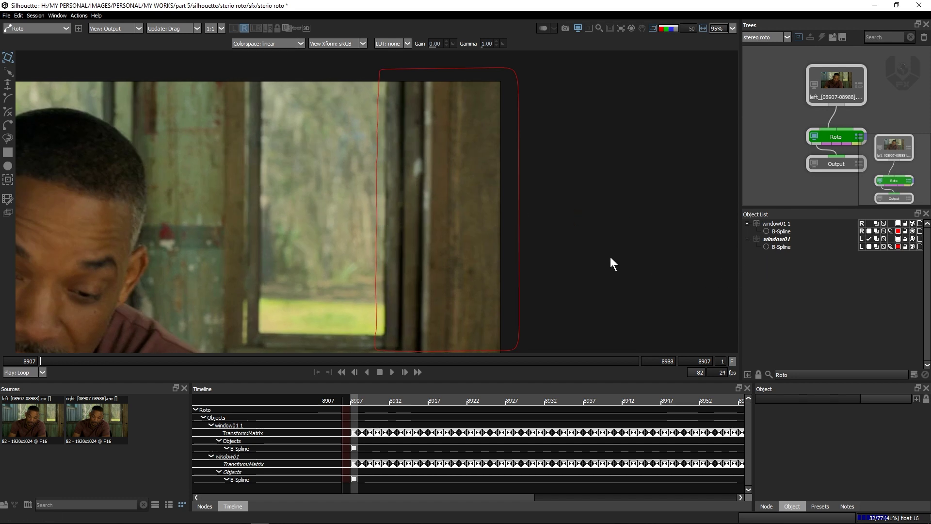
left_click(287, 27)
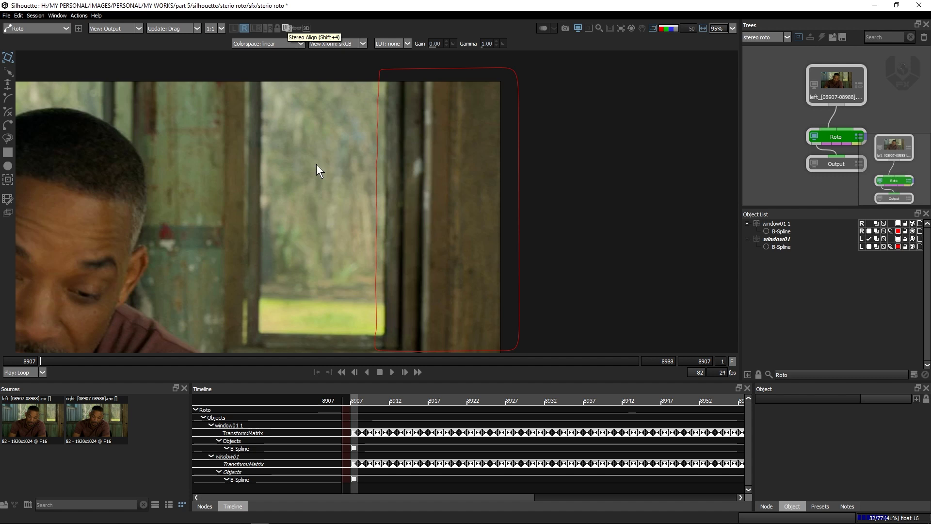
left_click_drag(336, 193, 346, 193)
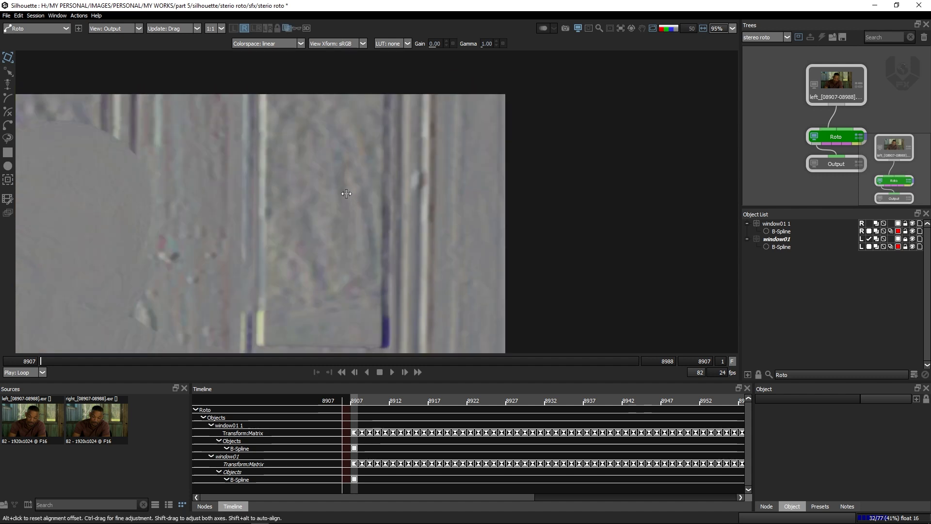
scroll(422, 136, "down", 5)
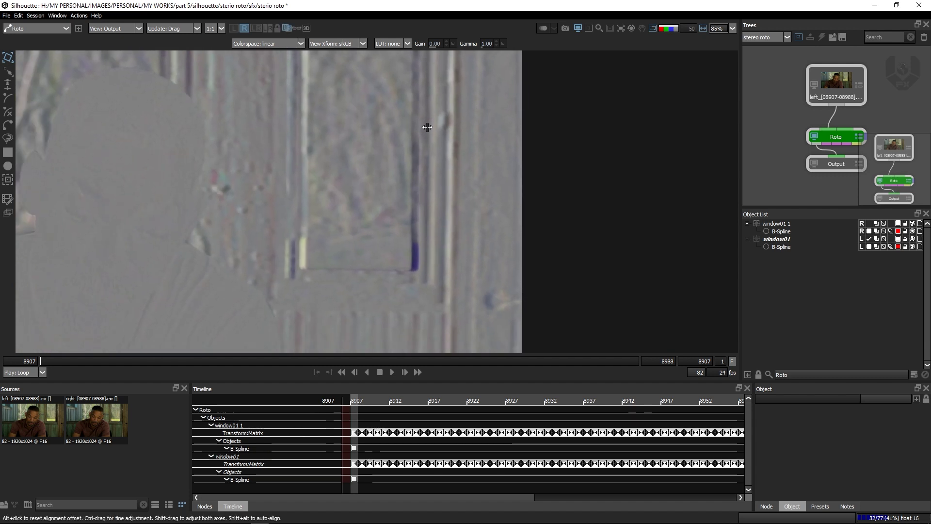
left_click_drag(421, 146, 420, 169)
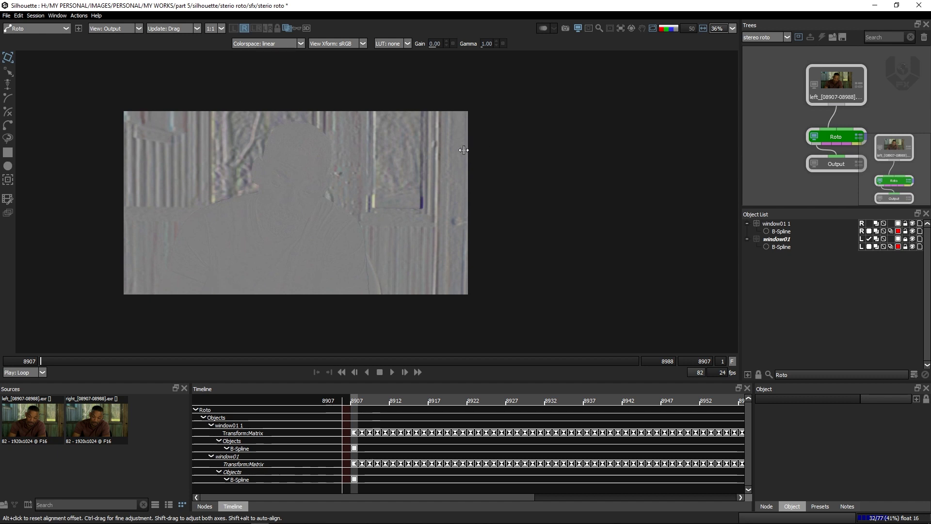
scroll(424, 153, "up", 6)
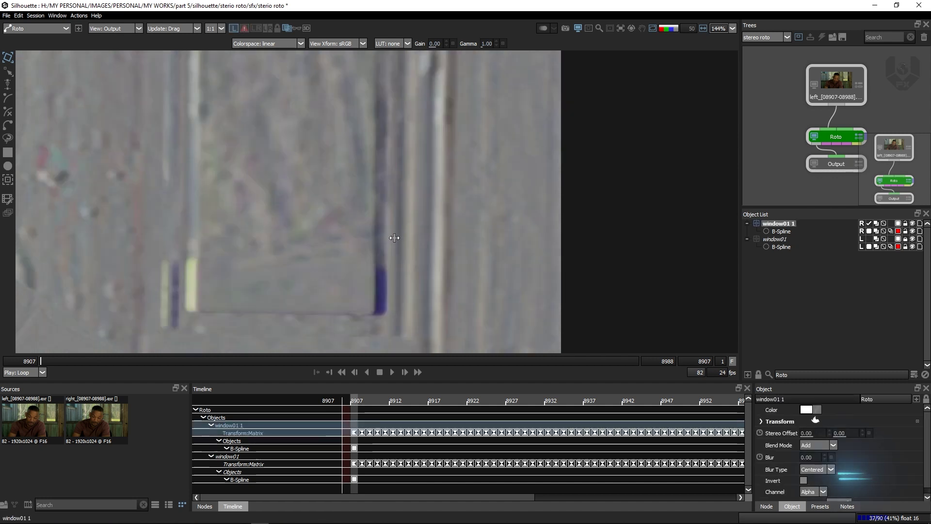
Step: Offset the window01 1 layer horizontally by about -15.98 so the window frame edge lines up between both eyes
scroll(397, 241, "up", 1)
left_click_drag(399, 244, 380, 274)
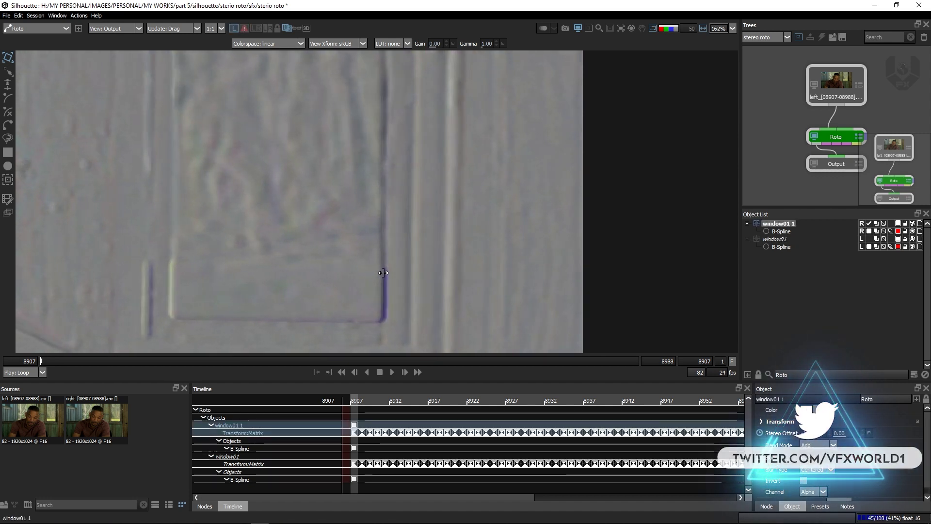
scroll(428, 189, "up", 2)
left_click_drag(428, 188, 390, 270)
Step: Examine the stereo alignment along the window frame's edge and its lower corner in the difference view
scroll(400, 215, "up", 2)
scroll(407, 201, "down", 1)
scroll(365, 237, "up", 2)
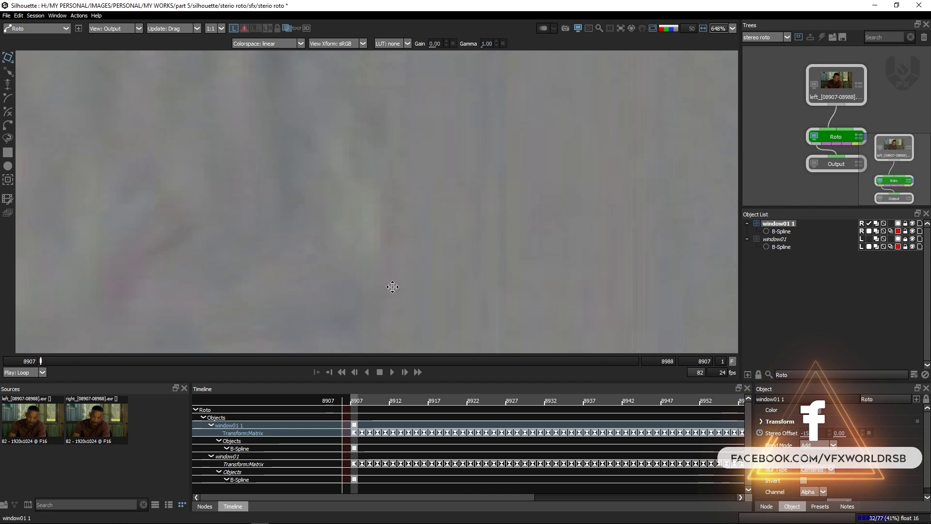
scroll(391, 285, "down", 3)
scroll(404, 229, "down", 4)
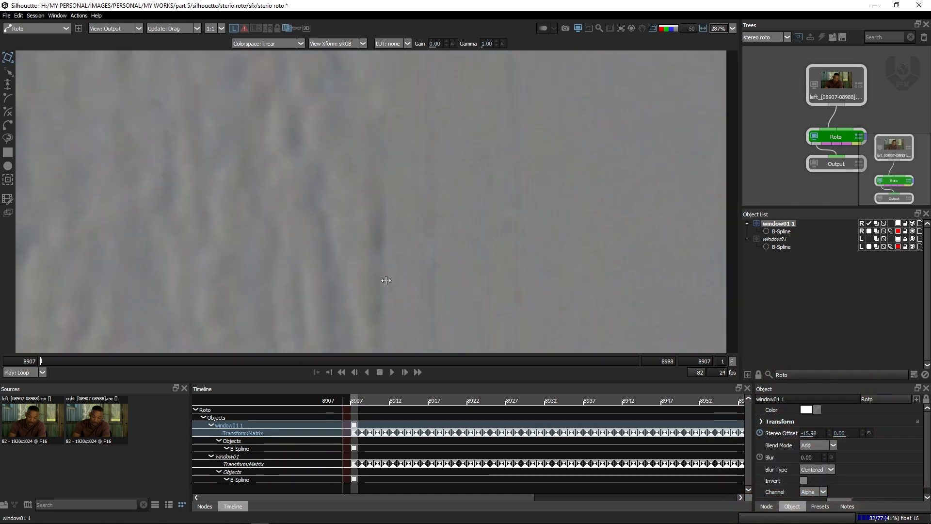
scroll(404, 180, "up", 2)
scroll(401, 210, "down", 1)
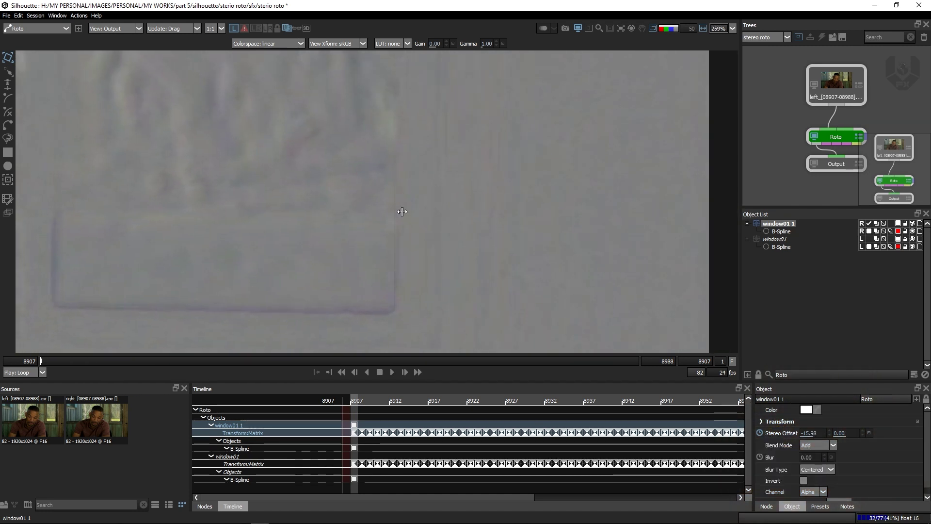
scroll(396, 260, "up", 2)
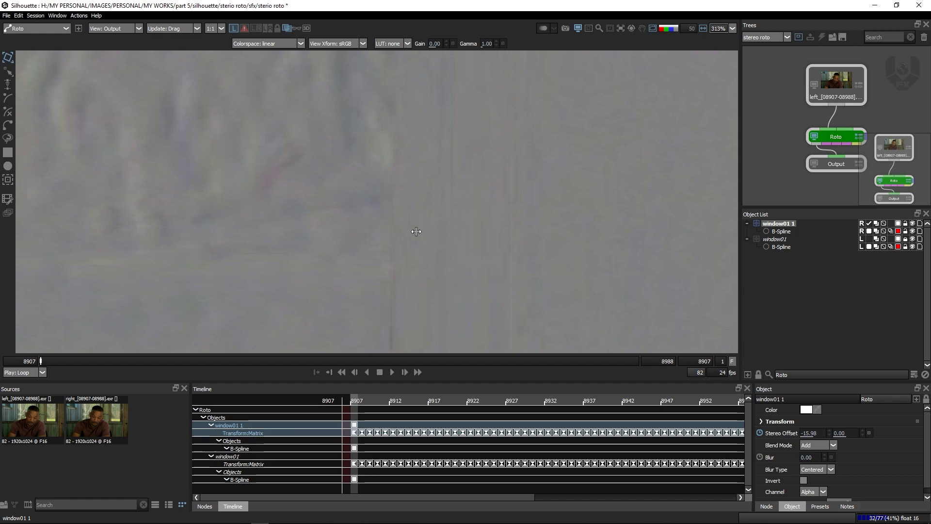
scroll(419, 203, "down", 3)
scroll(417, 243, "up", 1)
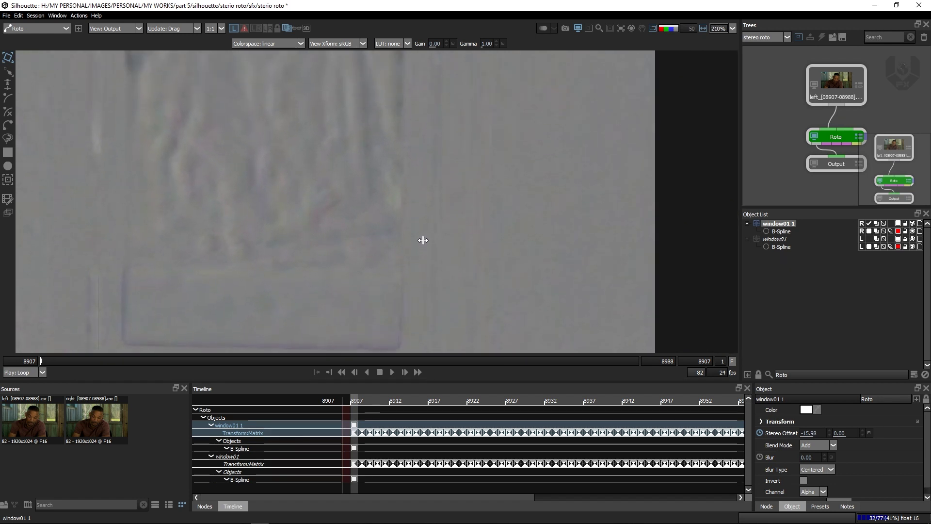
Step: Turn off Stereo Align and check the window shape against the frame edge in both eyes
left_click(287, 30)
scroll(401, 205, "down", 3)
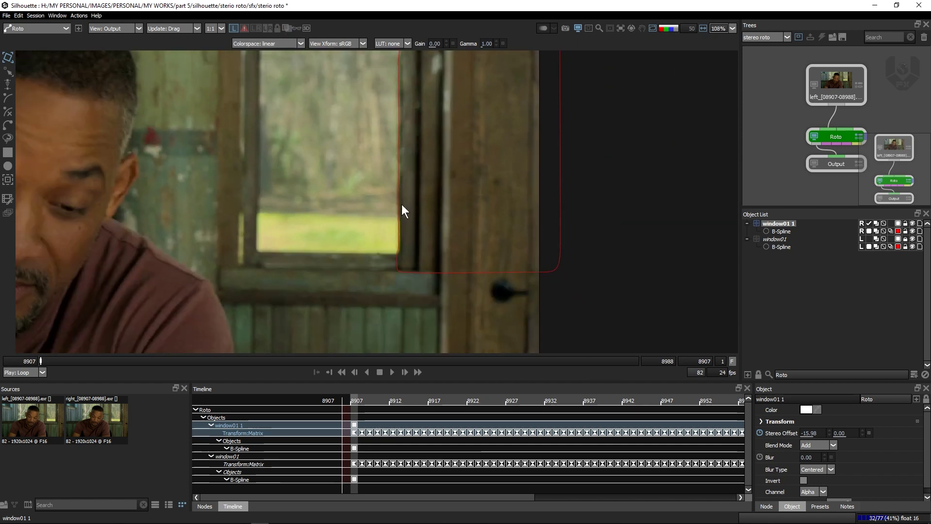
scroll(417, 153, "up", 2)
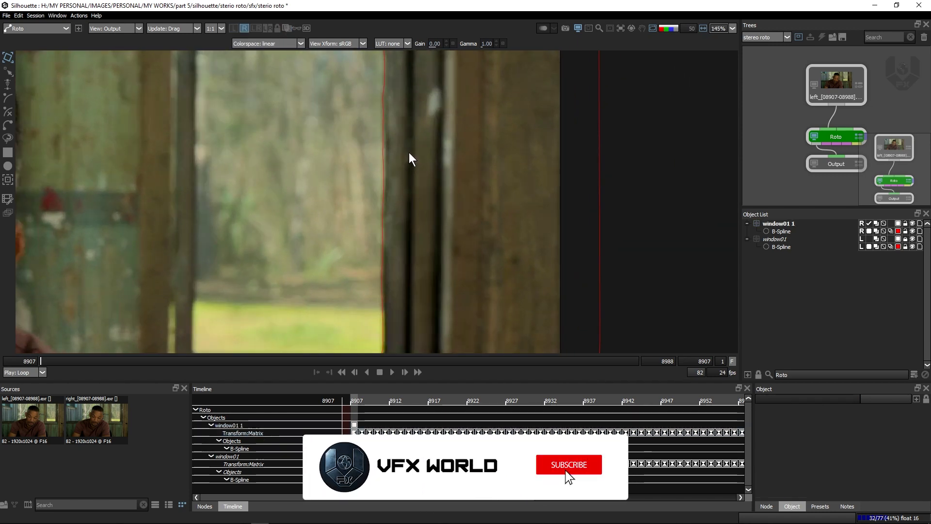
scroll(409, 153, "down", 3)
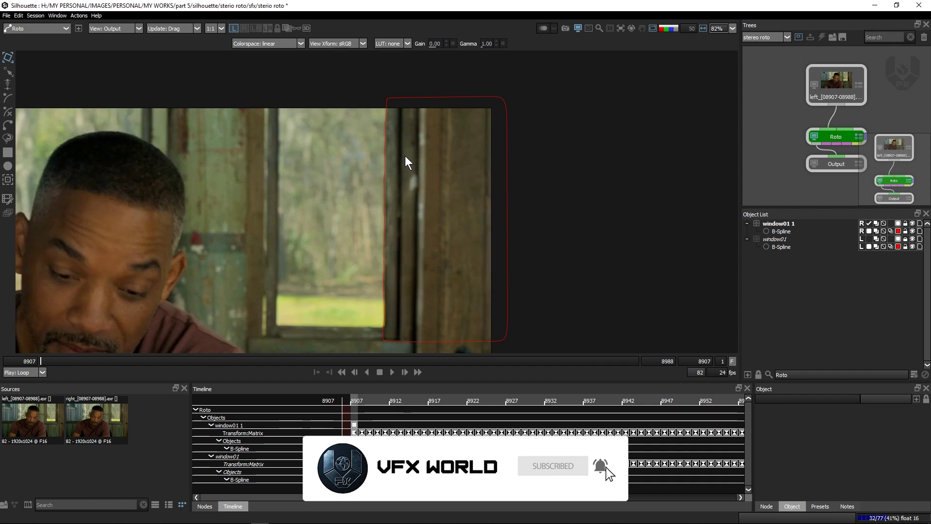
Step: Compare the window shape between the left and right eyes and inspect its edge closely at frame 8988
key("grave")
key("grave")
key("grave")
key("grave")
key("grave")
key("grave")
key("grave")
key("grave")
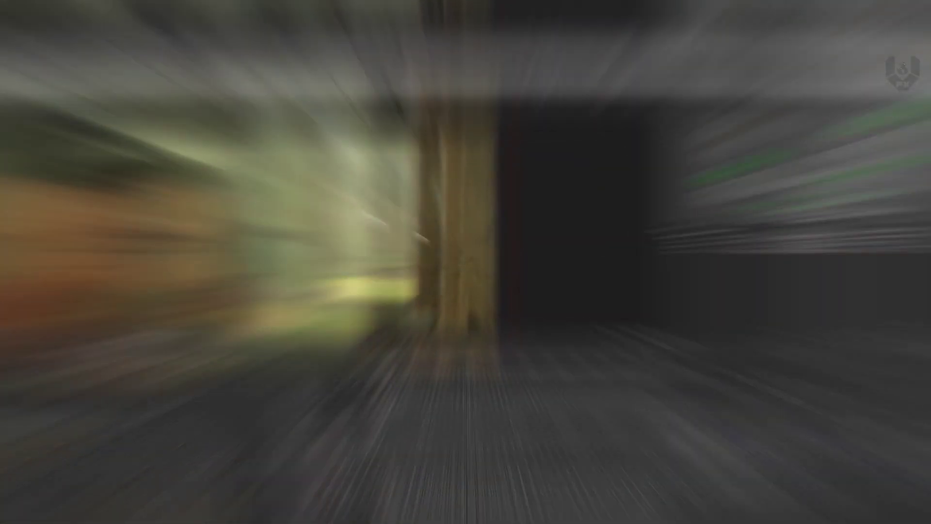
scroll(398, 199, "up", 5)
scroll(422, 112, "up", 2)
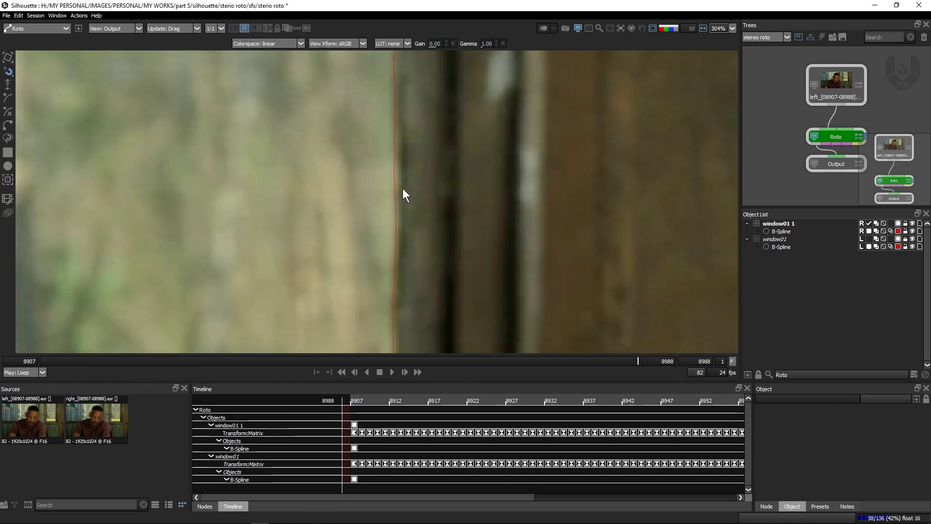
scroll(398, 178, "down", 1)
scroll(402, 179, "up", 3)
scroll(393, 194, "down", 1)
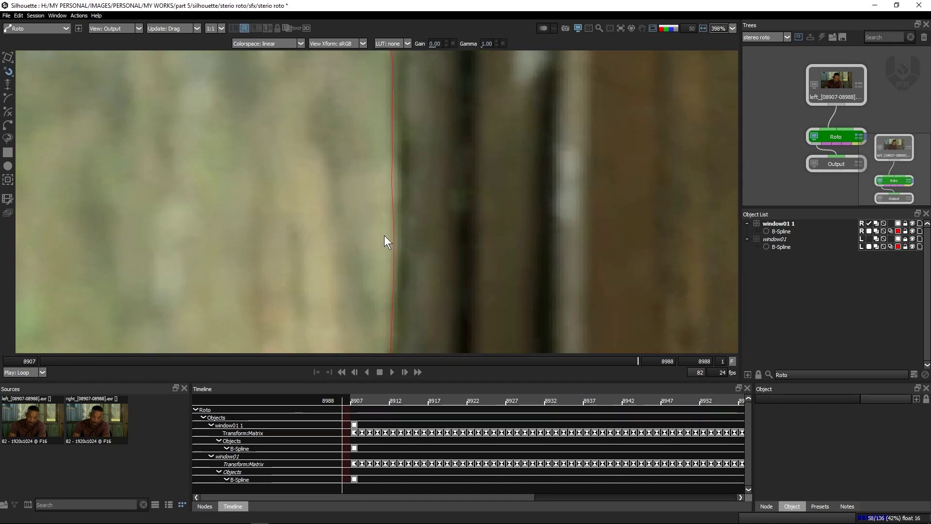
scroll(387, 146, "up", 1)
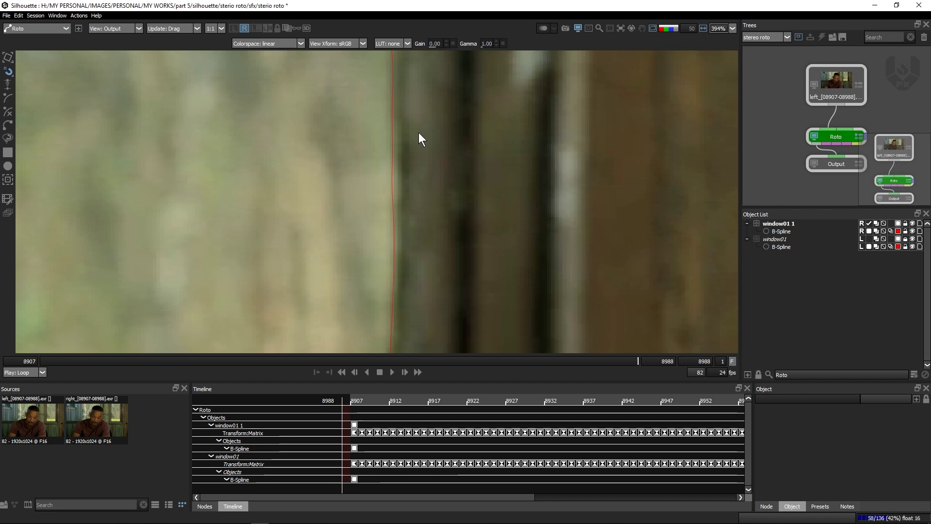
scroll(414, 174, "down", 1)
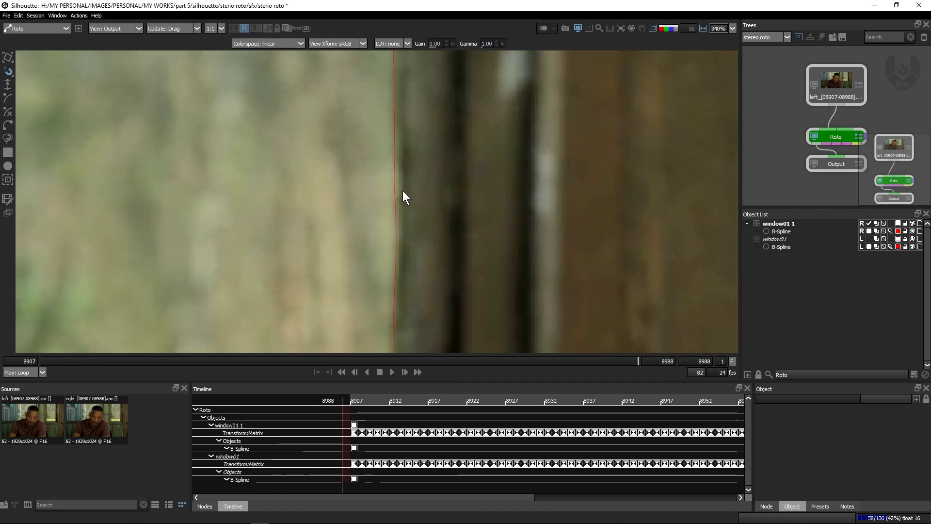
Step: Unlock the left eye window01 layer, compare the edge in both eyes at frame 8988 and save the project
left_click(904, 239)
key("1")
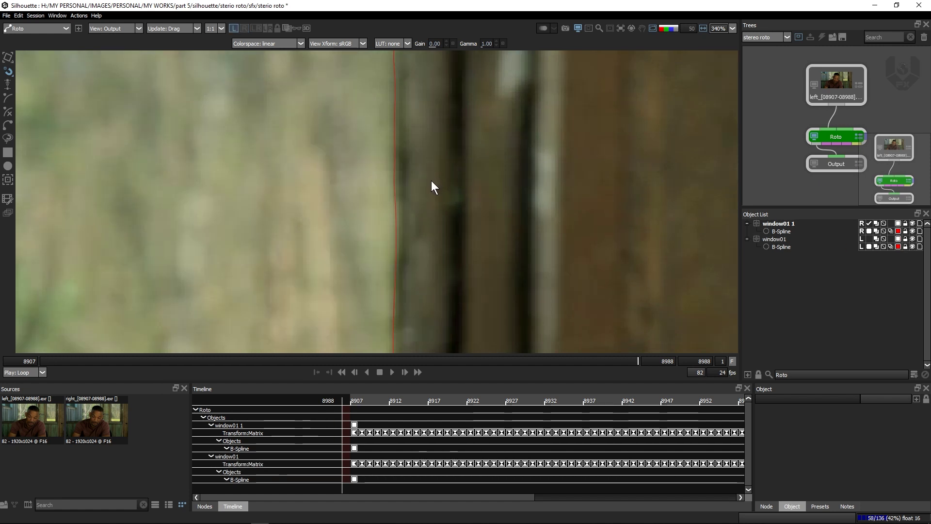
scroll(432, 180, "down", 1)
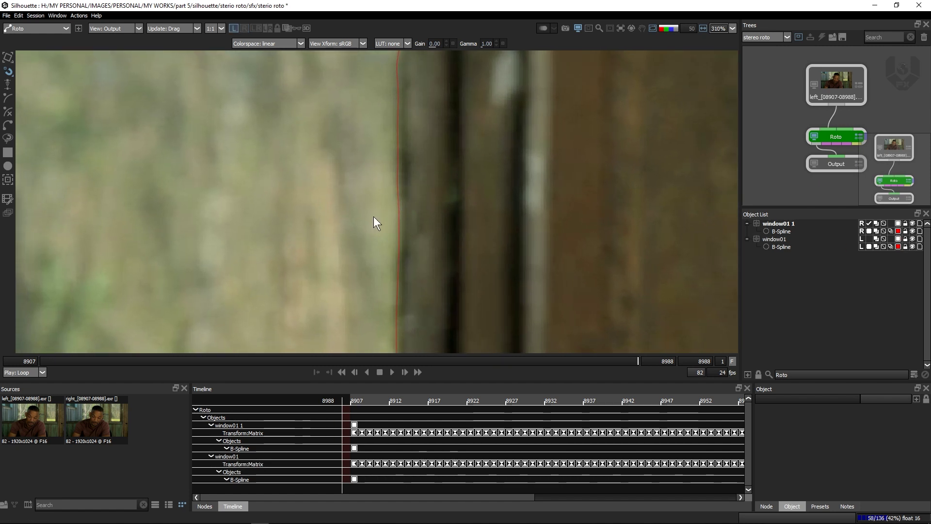
key("bracketright")
scroll(405, 219, "down", 2)
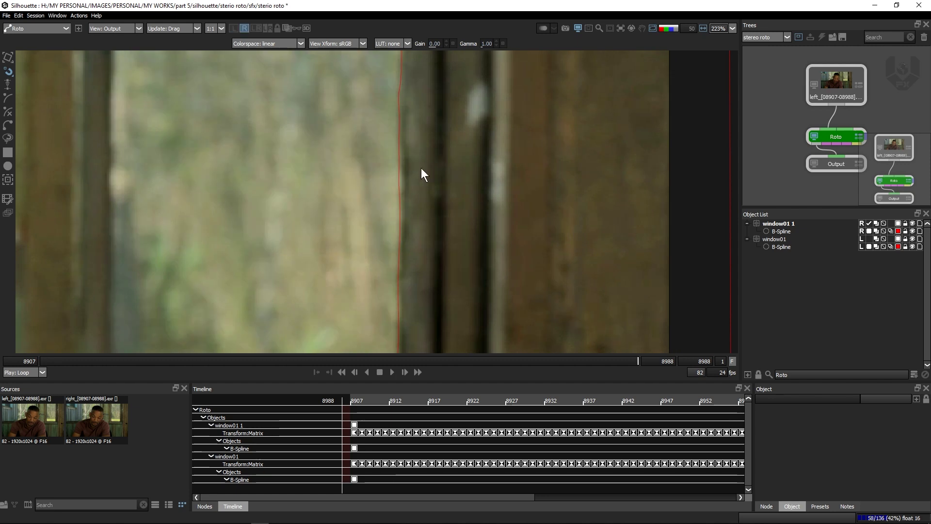
scroll(419, 146, "up", 2)
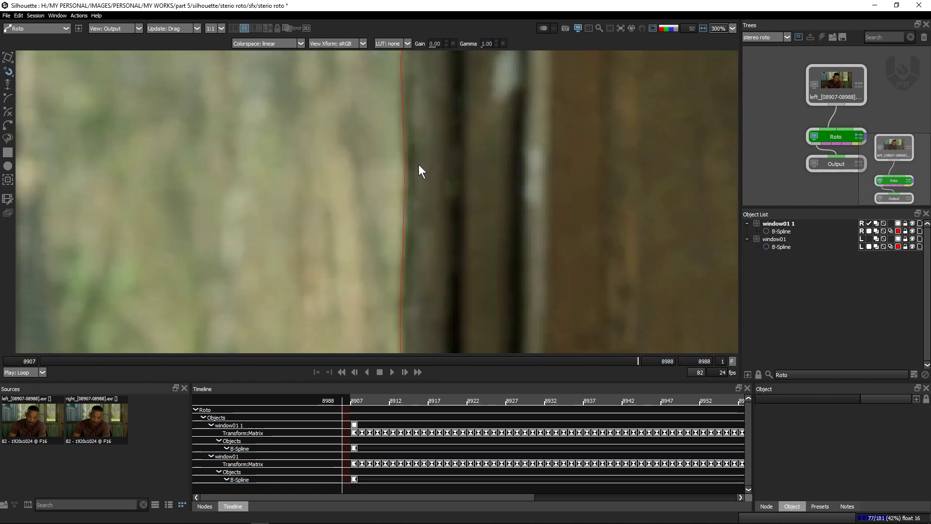
scroll(427, 144, "down", 6)
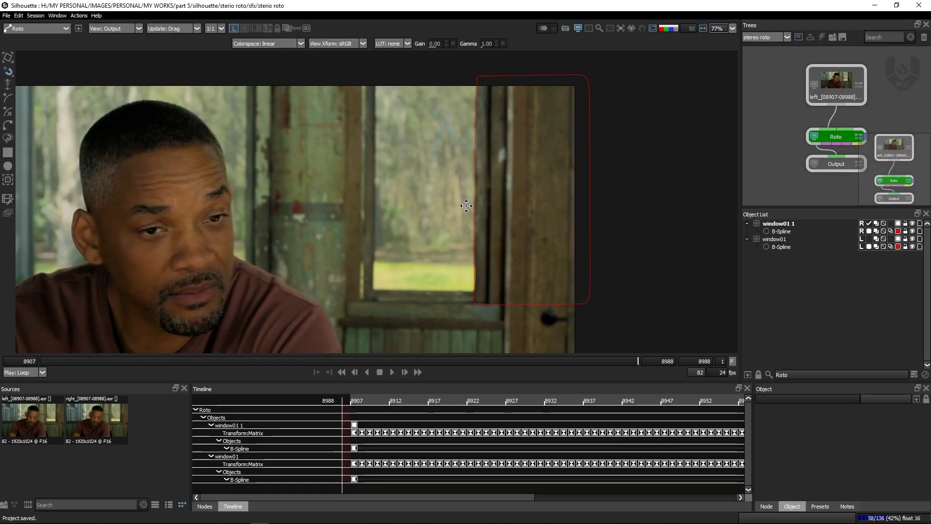
Step: Return to frame 8907, collapse both window layers in the object list and bring the man's head into view
left_click_drag(277, 243, 415, 209)
left_click_drag(62, 362, 4, 402)
left_click_drag(304, 261, 327, 255)
scroll(321, 249, "up", 2)
scroll(339, 253, "up", 1)
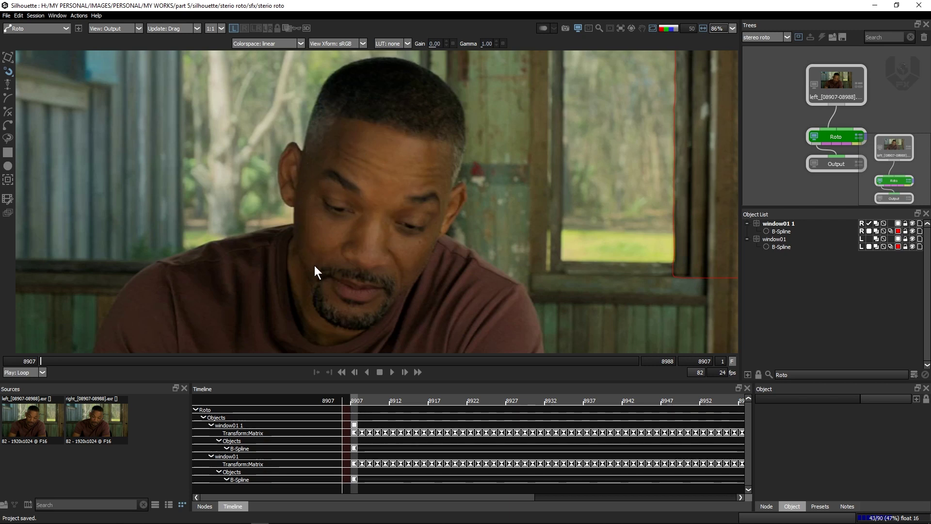
scroll(319, 177, "up", 2)
mouse_move(319, 174)
left_mouse_down()
mouse_move(320, 204)
mouse_move(320, 176)
left_mouse_up()
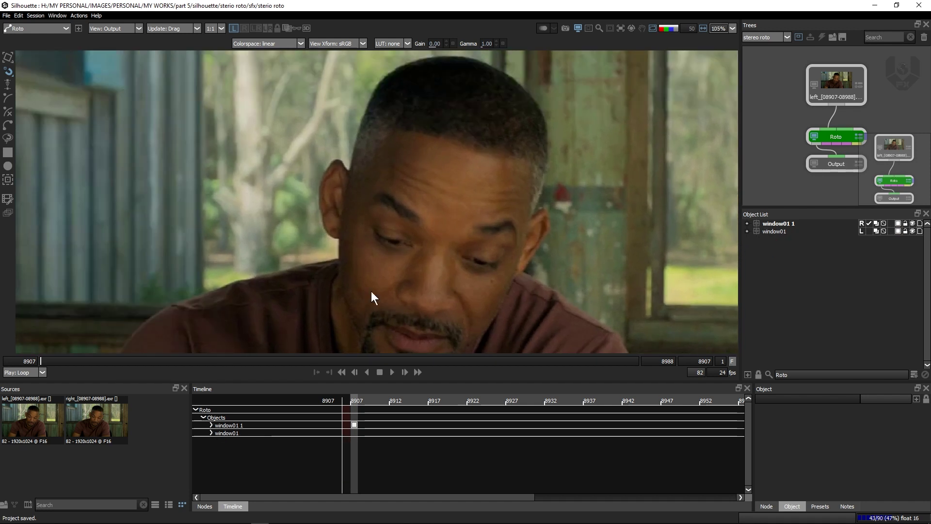
Step: Add a new layer and draw a closed B-Spline over the side of the man's head above the ear
left_click(911, 373)
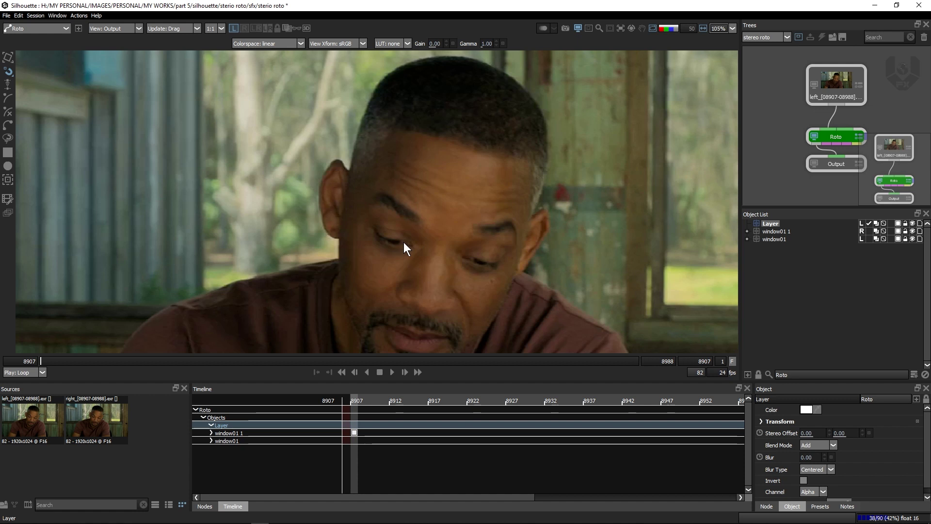
scroll(383, 97, "up", 4)
left_click(405, 76)
left_click(376, 86)
left_click(363, 115)
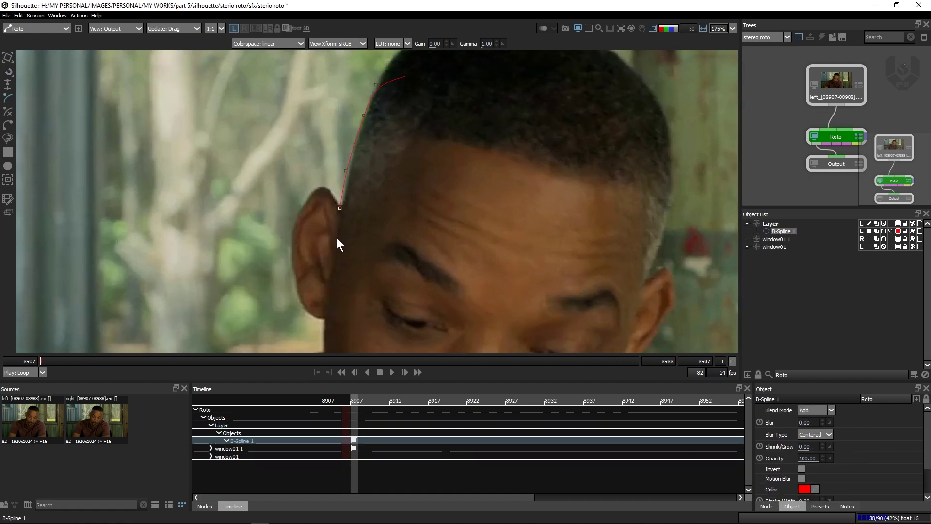
left_click(332, 271)
left_click(347, 276)
left_click(390, 279)
left_click(424, 284)
left_click(436, 278)
left_click(436, 186)
left_click(405, 76)
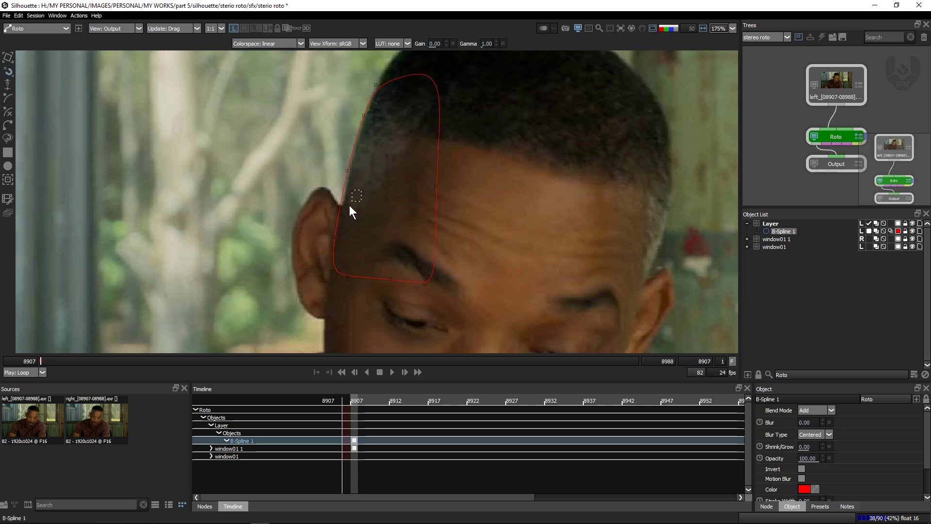
left_click_drag(382, 148, 359, 237)
scroll(435, 201, "up", 2)
left_click(435, 202)
scroll(436, 201, "down", 3)
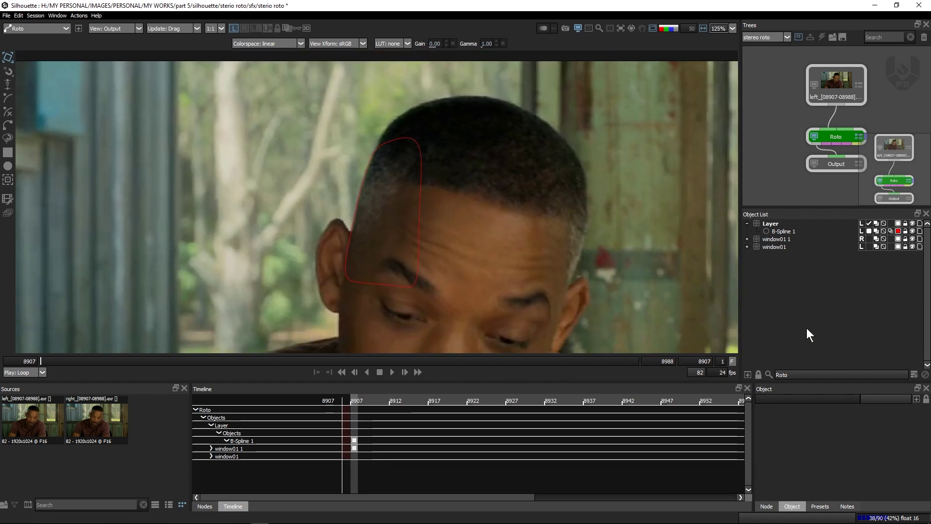
Step: Add another layer and draw a B-Spline along the upper outline of the man's hair
left_click(748, 374)
scroll(422, 187, "up", 3)
left_click_drag(428, 150, 416, 200)
key("b")
scroll(377, 170, "up", 1)
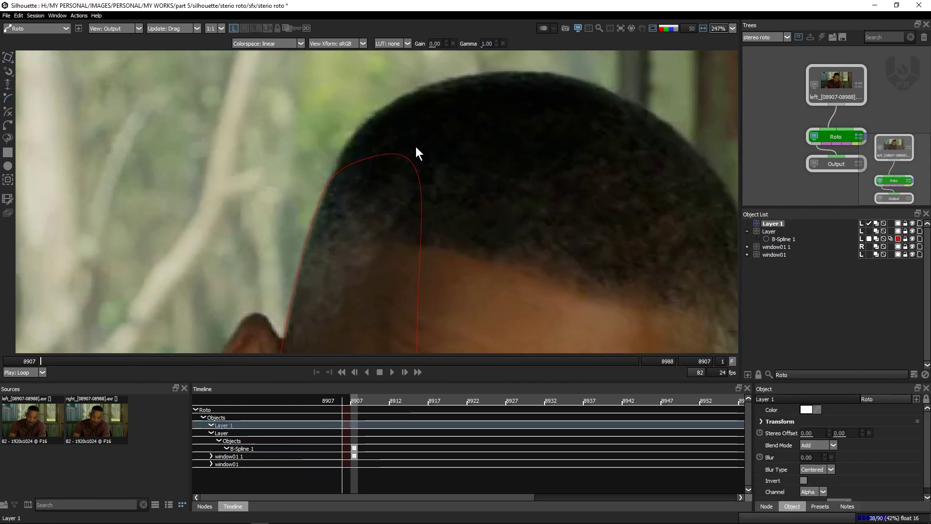
left_click_drag(415, 147, 390, 177)
left_click_drag(318, 205, 323, 196)
left_click(302, 215)
left_click(313, 192)
left_click(320, 174)
left_click(339, 148)
left_click(359, 129)
left_click(385, 116)
left_click(417, 101)
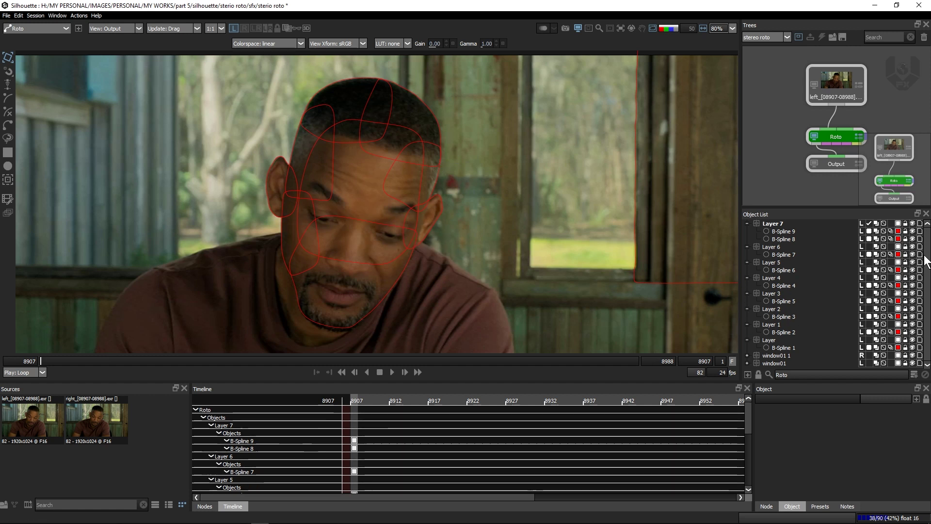
Step: Review the head and face shapes in the left eye view and open the commands available for the head layers
left_click_drag(261, 123, 272, 137)
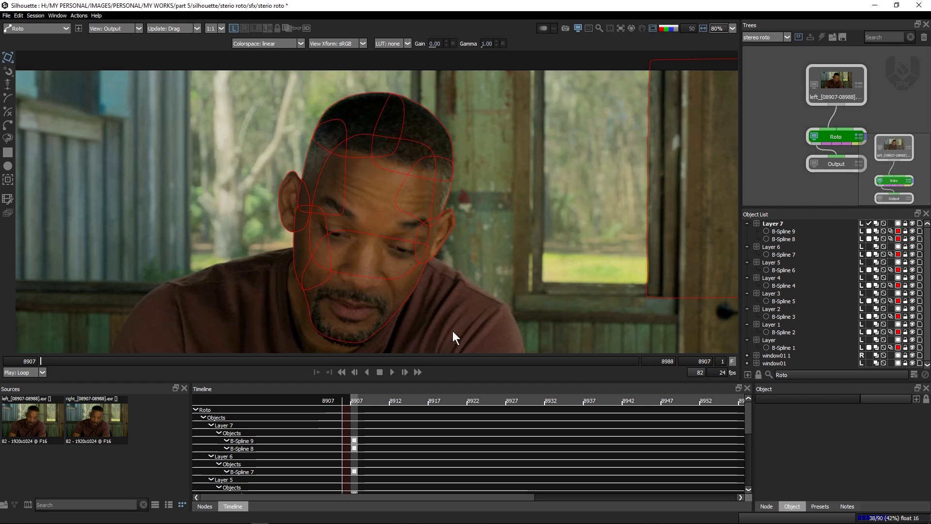
left_click_drag(453, 331, 455, 325)
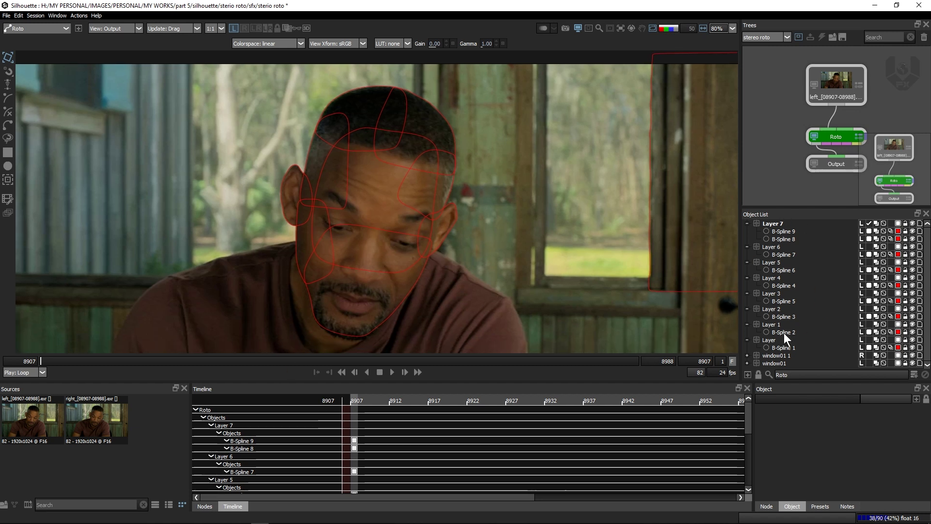
right_click(776, 249)
mouse_move(795, 273)
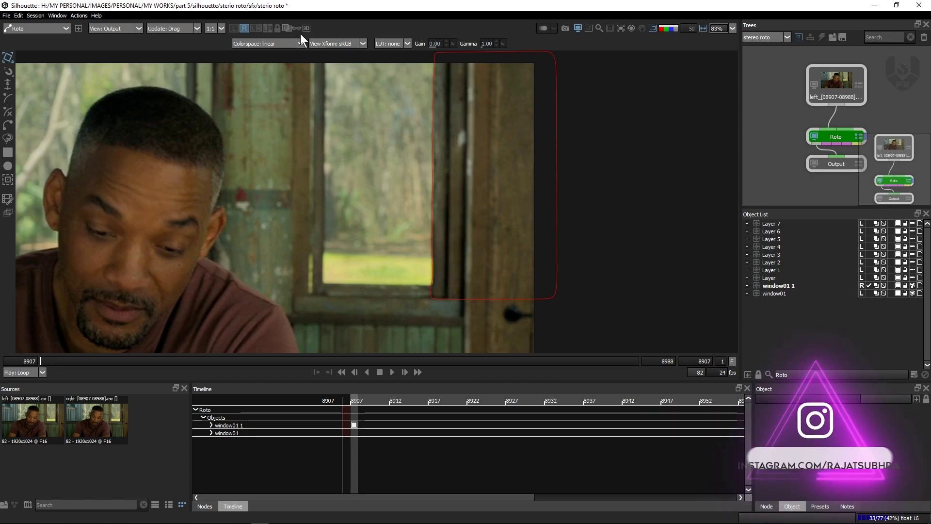
Step: Display both eyes as a red-cyan anaglyph and open the 3D Preview
left_click(297, 29)
left_click_drag(336, 126, 351, 126)
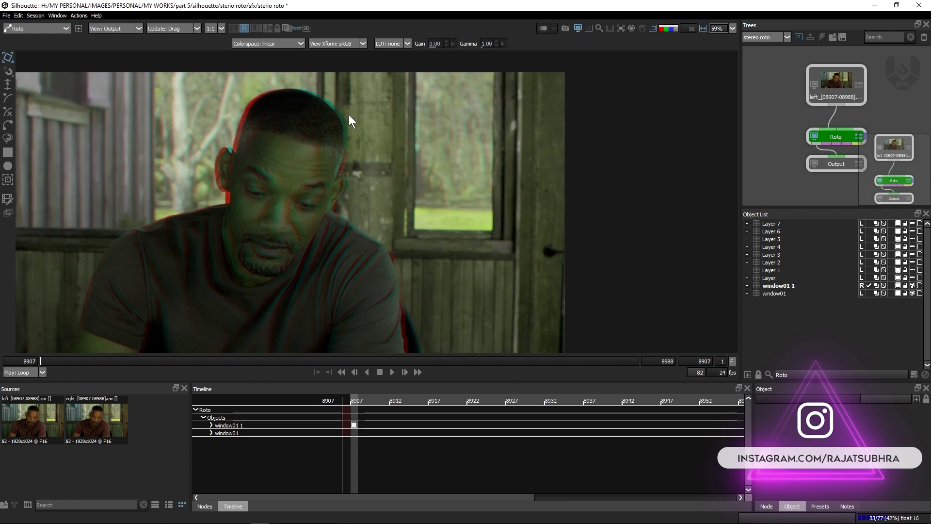
scroll(378, 162, "down", 1)
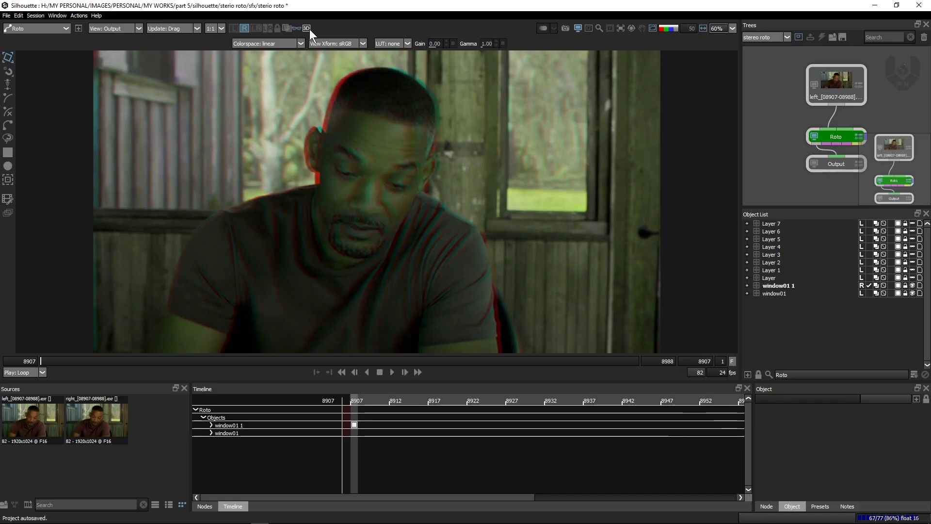
left_click(307, 28)
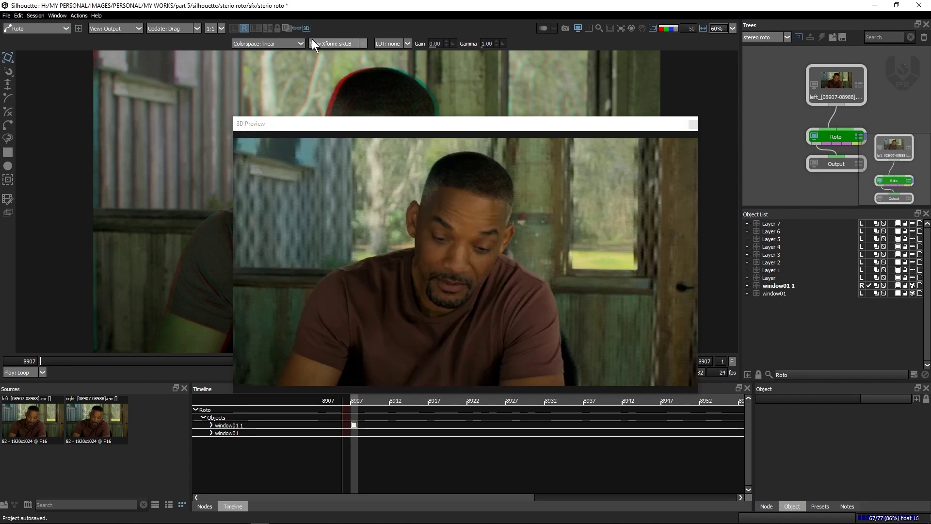